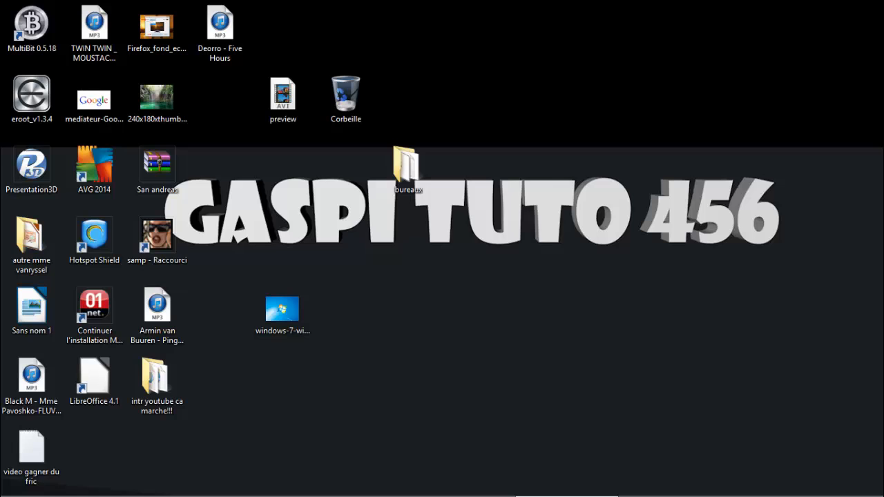
{"action": "mouse_move", "coordinate": [669, 476]}
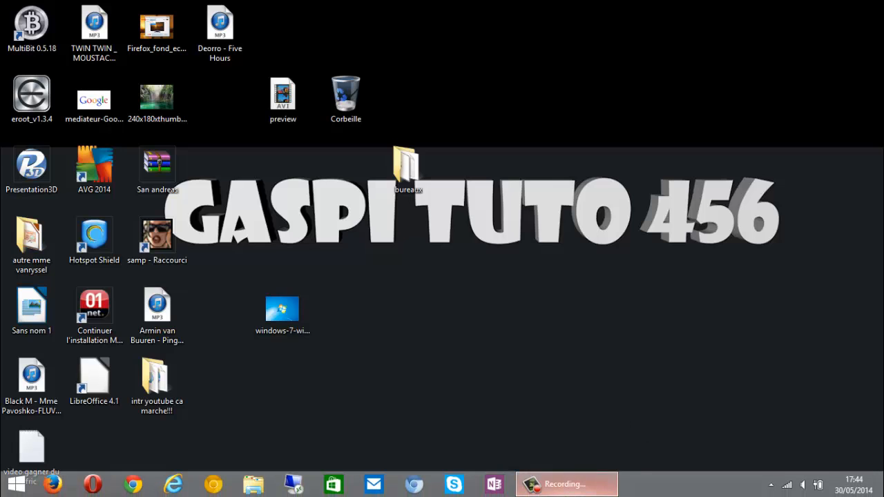
{"action": "left_click", "coordinate": [565, 487]}
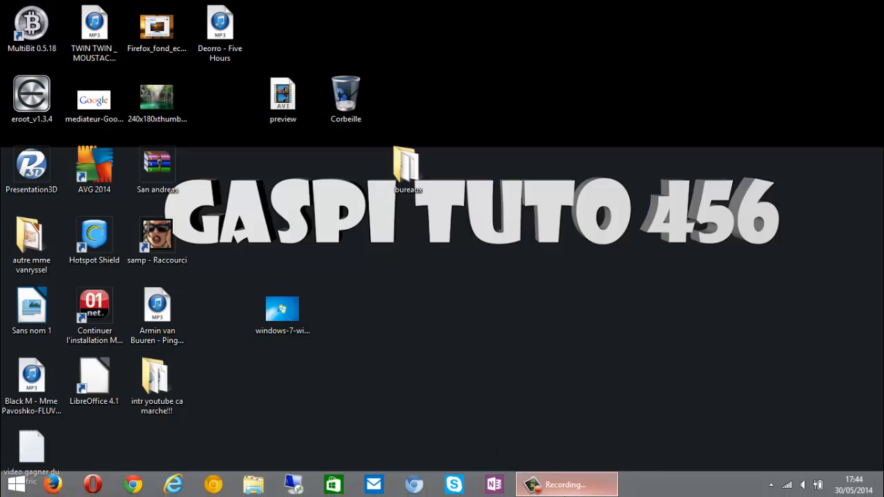
{"action": "left_click", "coordinate": [596, 488]}
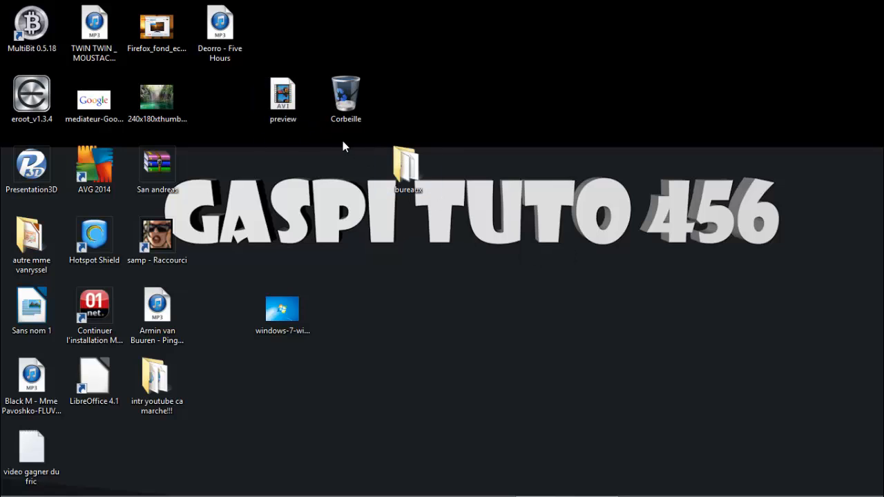
Step: Play the preview video from the desktop and raise the system volume to 46
{"action": "left_click", "coordinate": [265, 92]}
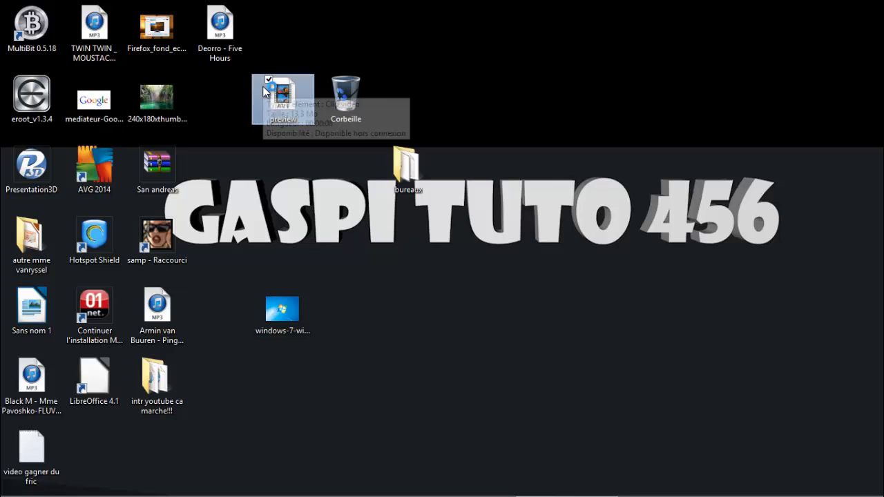
{"action": "double_click", "coordinate": [262, 86]}
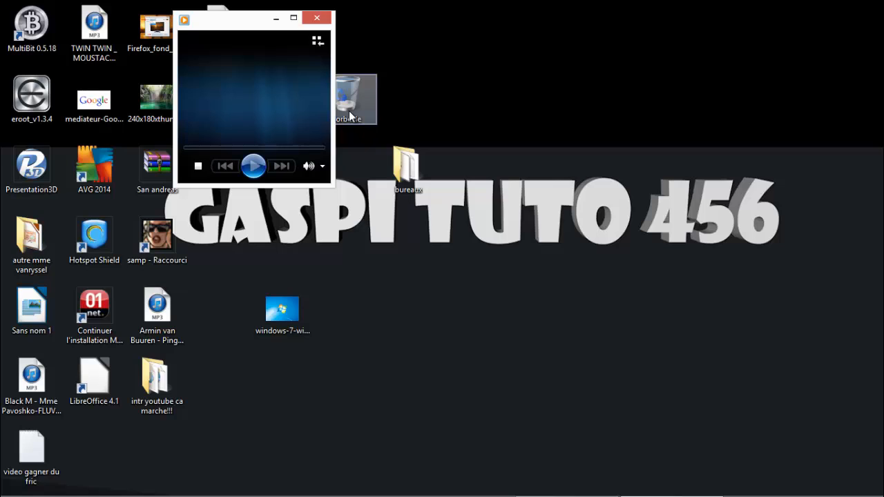
{"action": "key", "text": "XF86AudioLowerVolume"}
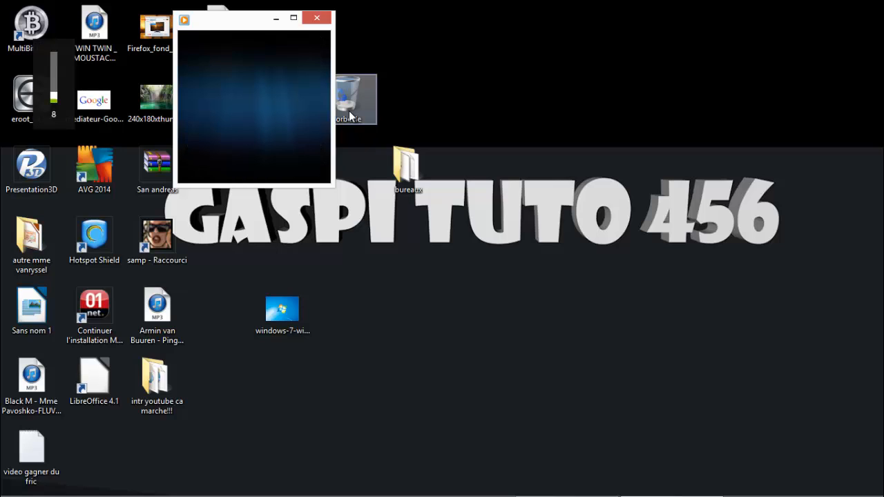
{"action": "key", "text": "XF86AudioRaiseVolume"}
{"action": "key", "text": "XF86AudioRaiseVolume"}
{"action": "key", "text": "XF86AudioRaiseVolume"}
{"action": "key", "text": "XF86AudioRaiseVolume"}
{"action": "key", "text": "XF86AudioRaiseVolume"}
{"action": "key", "text": "XF86AudioRaiseVolume"}
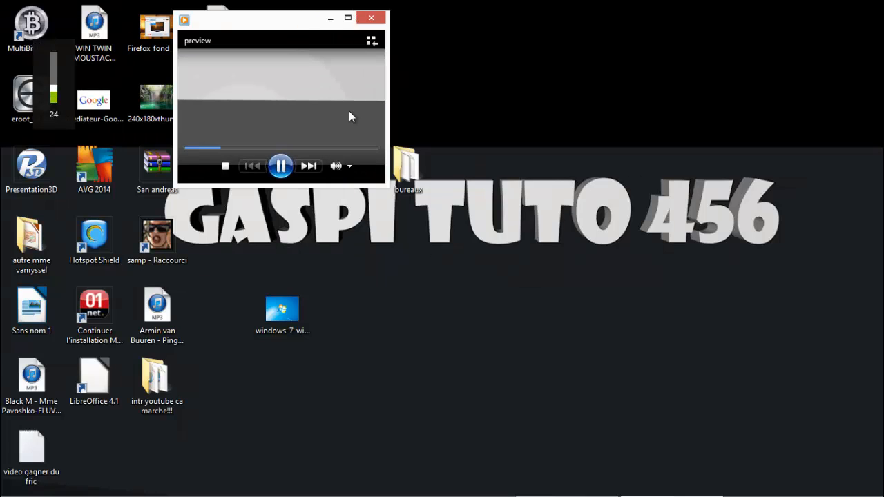
{"action": "key", "text": "XF86AudioRaiseVolume"}
{"action": "key", "text": "XF86AudioRaiseVolume"}
{"action": "key", "text": "XF86AudioRaiseVolume"}
{"action": "key", "text": "XF86AudioRaiseVolume"}
{"action": "key", "text": "XF86AudioRaiseVolume"}
{"action": "key", "text": "XF86AudioRaiseVolume"}
{"action": "key", "text": "XF86AudioRaiseVolume"}
{"action": "key", "text": "XF86AudioRaiseVolume"}
{"action": "key", "text": "XF86AudioRaiseVolume"}
{"action": "key", "text": "XF86AudioRaiseVolume"}
{"action": "key", "text": "XF86AudioRaiseVolume"}
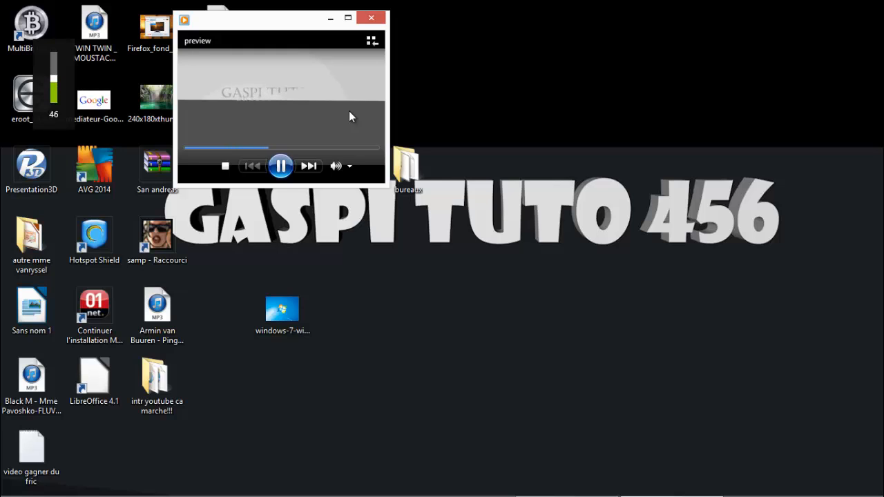
Step: Lower the system volume to 24 and close the preview video
{"action": "key", "text": "XF86AudioLowerVolume"}
{"action": "key", "text": "XF86AudioLowerVolume"}
{"action": "key", "text": "XF86AudioLowerVolume"}
{"action": "key", "text": "XF86AudioLowerVolume"}
{"action": "key", "text": "XF86AudioLowerVolume"}
{"action": "key", "text": "XF86AudioLowerVolume"}
{"action": "key", "text": "XF86AudioLowerVolume"}
{"action": "key", "text": "XF86AudioLowerVolume"}
{"action": "key", "text": "XF86AudioLowerVolume"}
{"action": "key", "text": "XF86AudioLowerVolume"}
{"action": "key", "text": "XF86AudioLowerVolume"}
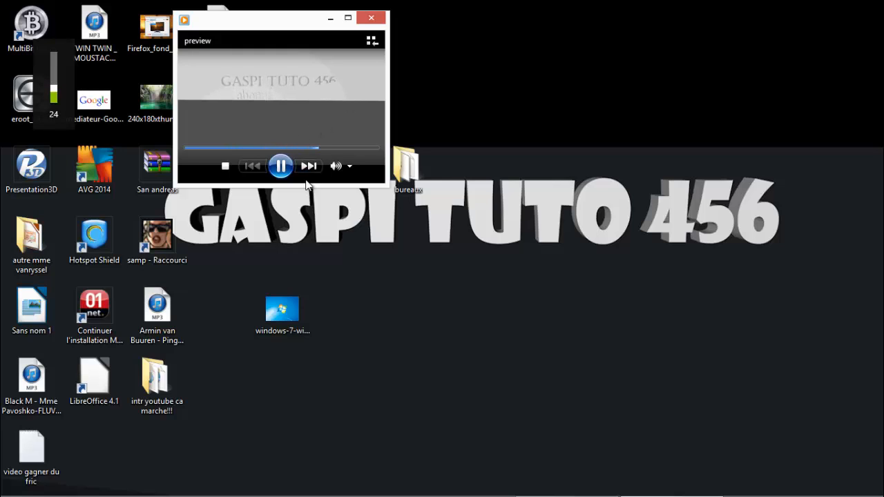
{"action": "left_click", "coordinate": [371, 17]}
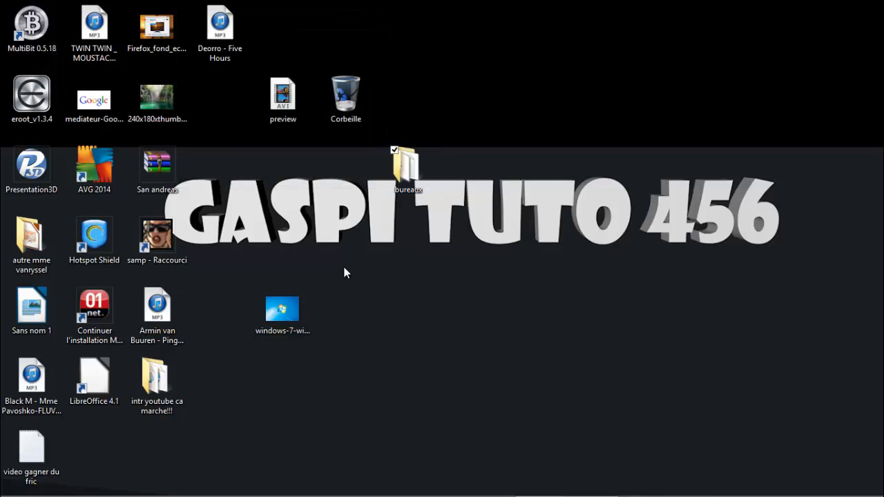
Step: Launch CINEMA 4D R14 64 Bit from the bureaux folder on the desktop and close the folder window
{"action": "key", "text": "Return"}
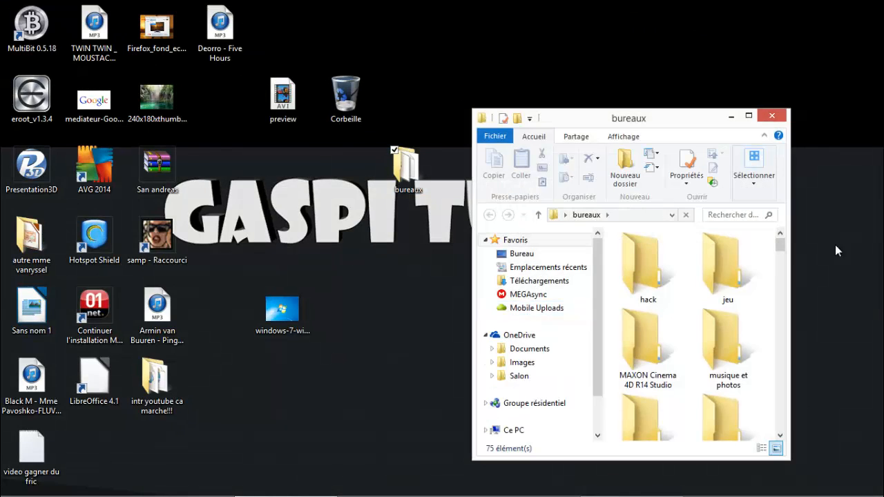
{"action": "left_click", "coordinate": [748, 116]}
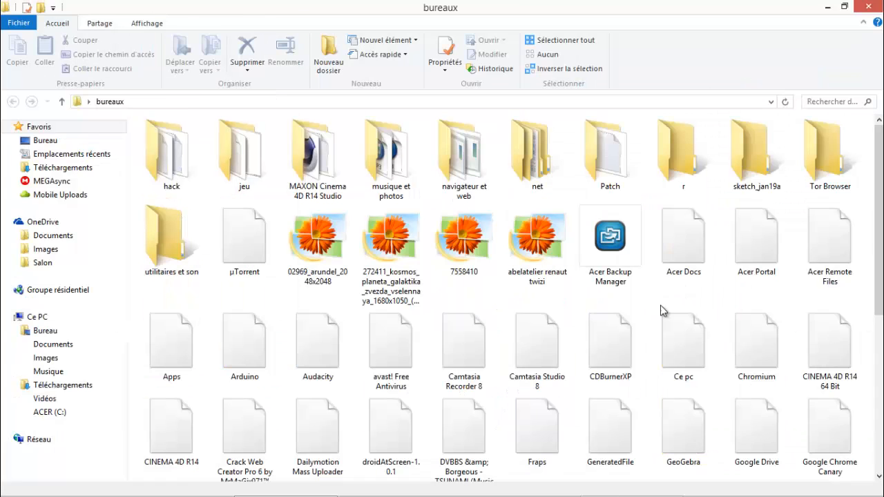
{"action": "left_click", "coordinate": [829, 342]}
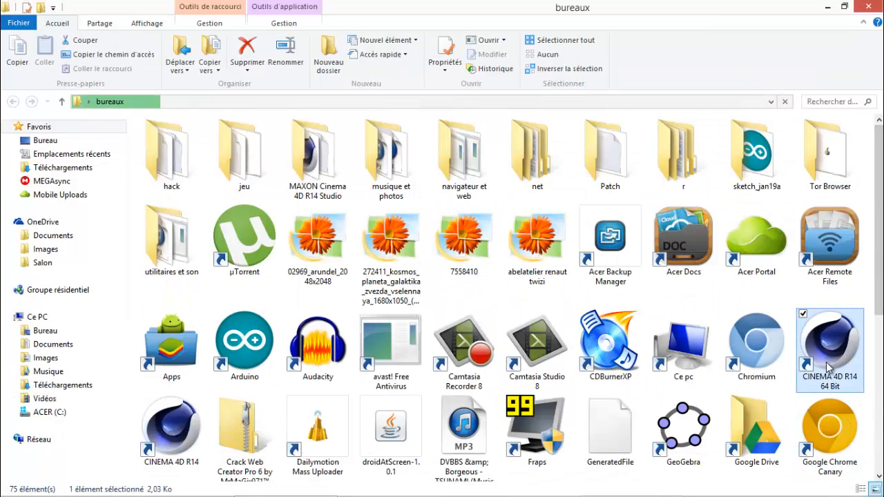
{"action": "left_click", "coordinate": [877, 6]}
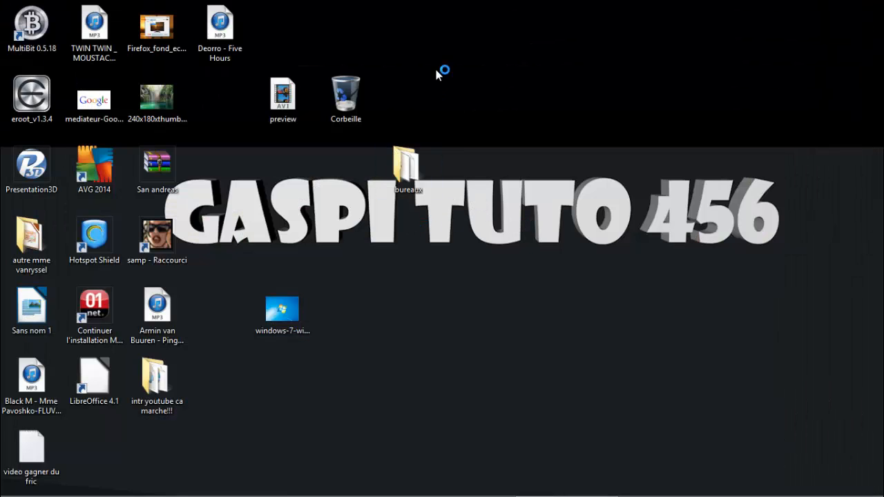
{"action": "mouse_move", "coordinate": [819, 495]}
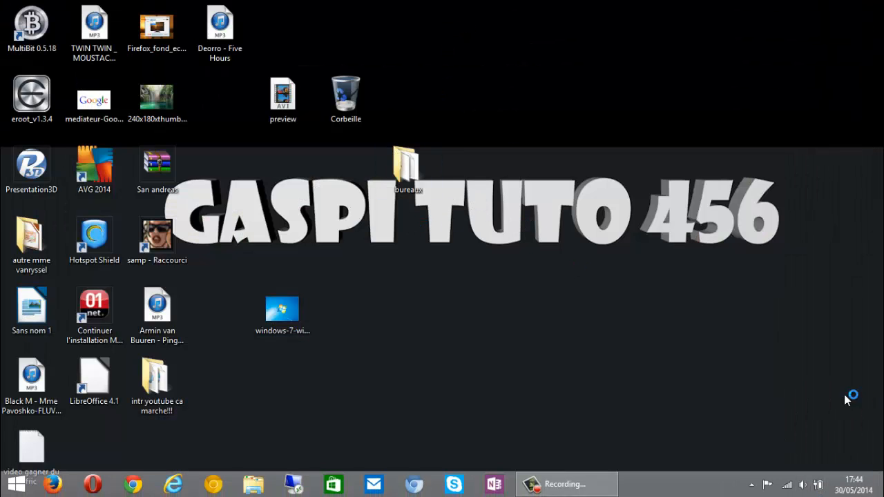
{"action": "left_click", "coordinate": [599, 491]}
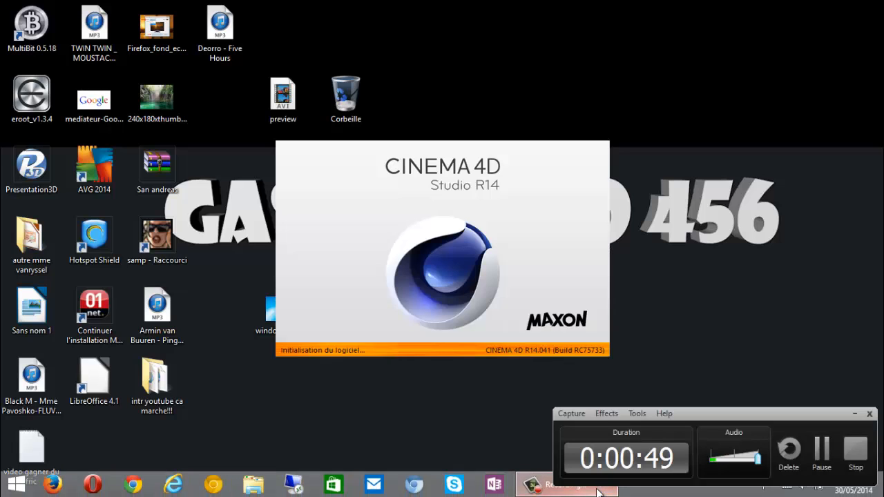
{"action": "left_click", "coordinate": [599, 491]}
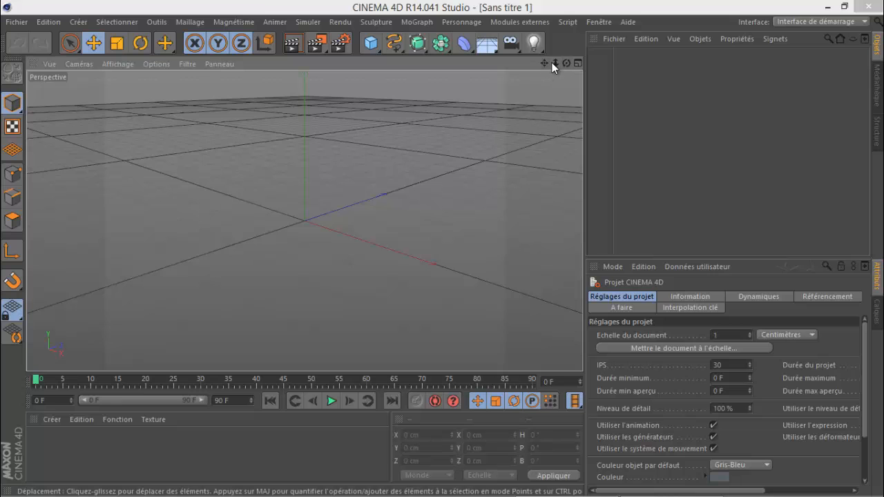
Step: Set the render output to the Film/Vidéo preset HDV/HDTV 720 29.97 in the render settings
{"action": "left_click_drag", "start_coordinate": [563, 65], "coordinate": [443, 249]}
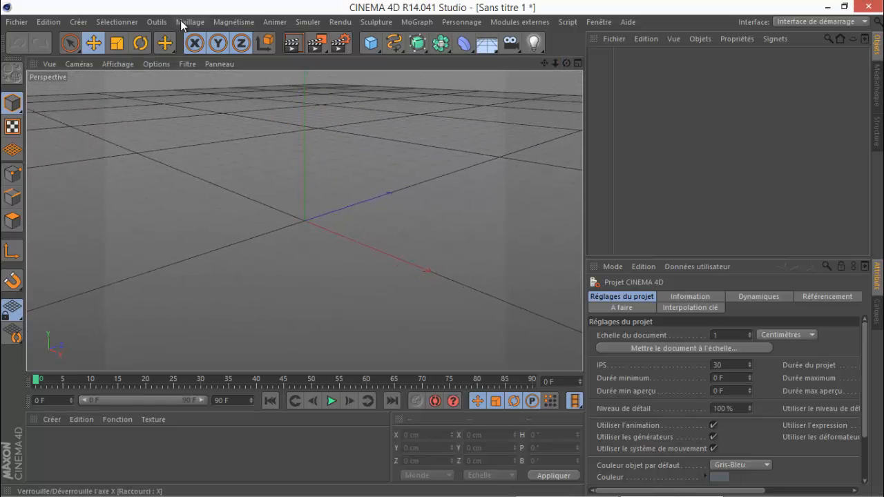
{"action": "left_click", "coordinate": [340, 42]}
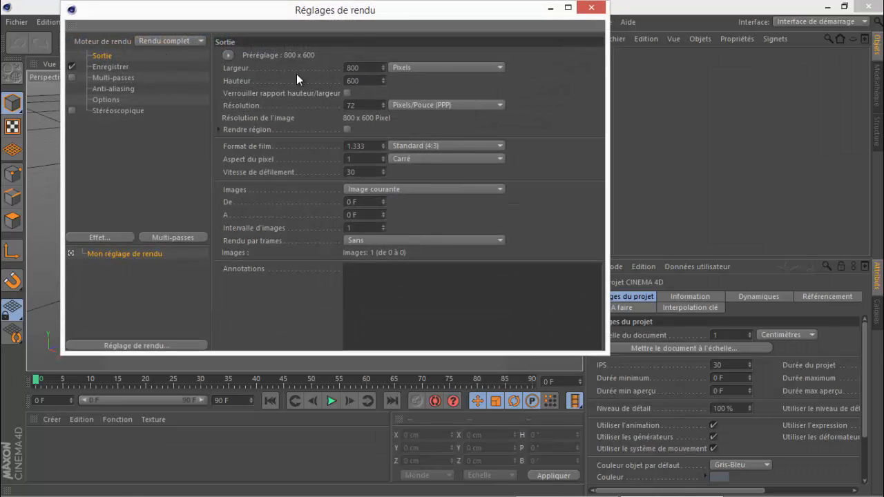
{"action": "left_click", "coordinate": [228, 55]}
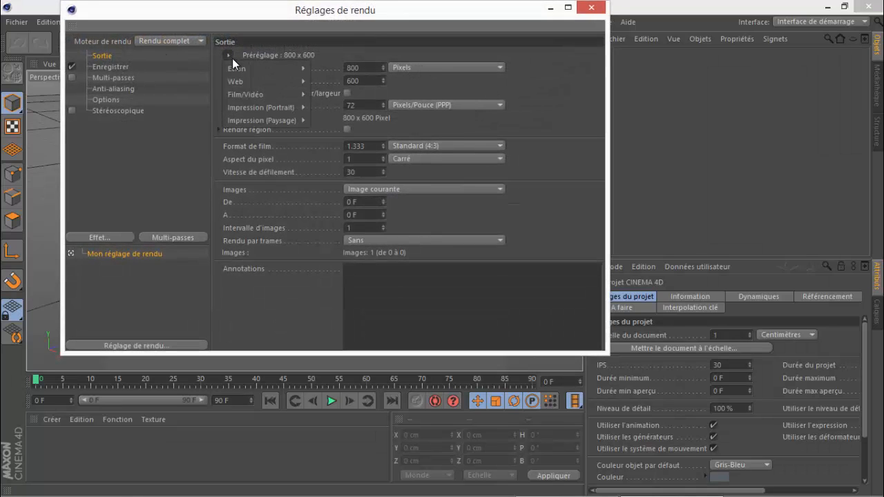
{"action": "mouse_move", "coordinate": [277, 94]}
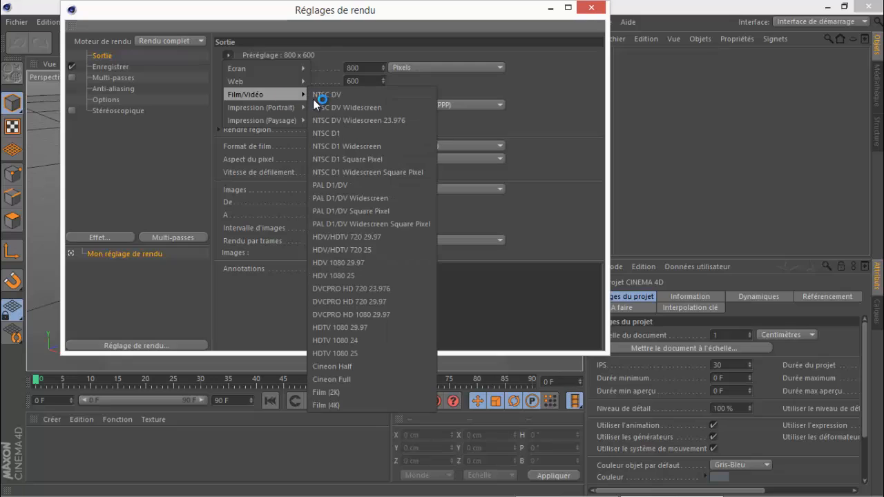
{"action": "left_click", "coordinate": [395, 237]}
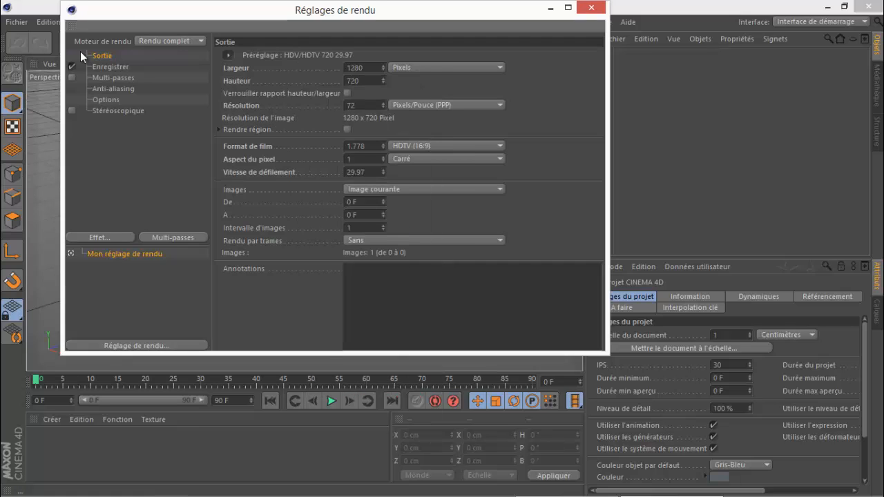
Step: Set the render's save format to Film QuickTime and expand the Fichier de composition options
{"action": "left_click", "coordinate": [114, 67]}
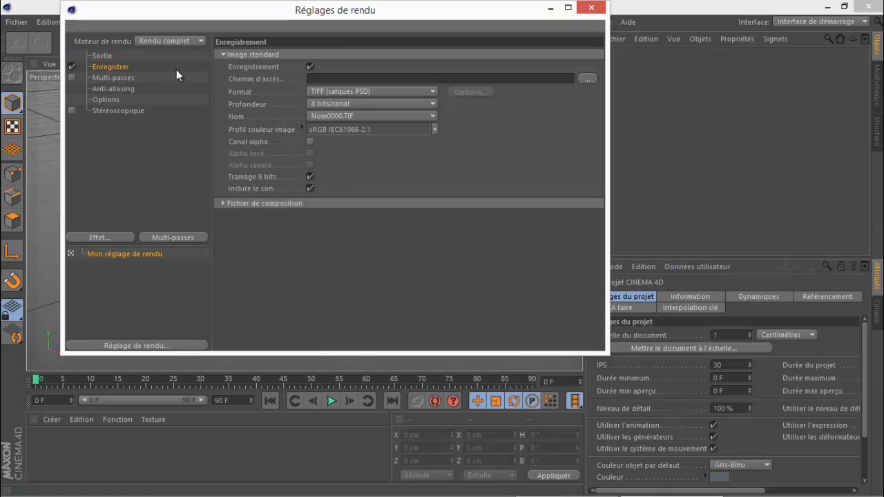
{"action": "left_click", "coordinate": [588, 79]}
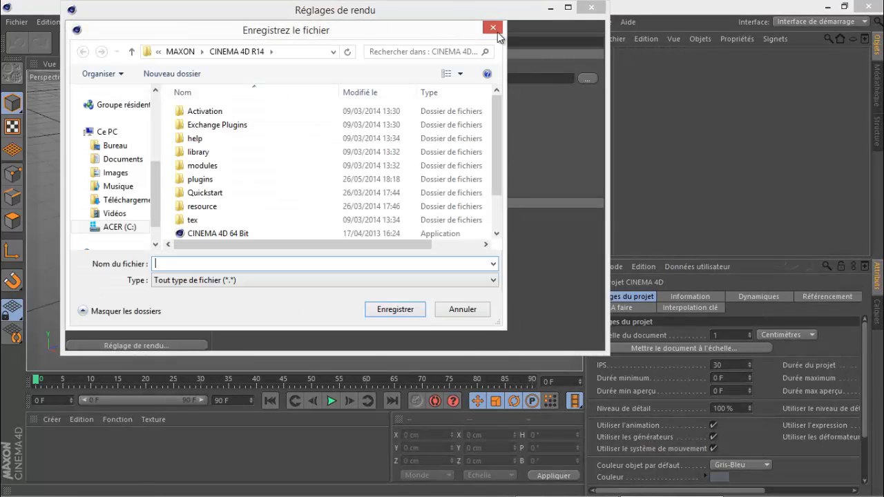
{"action": "left_click", "coordinate": [493, 28]}
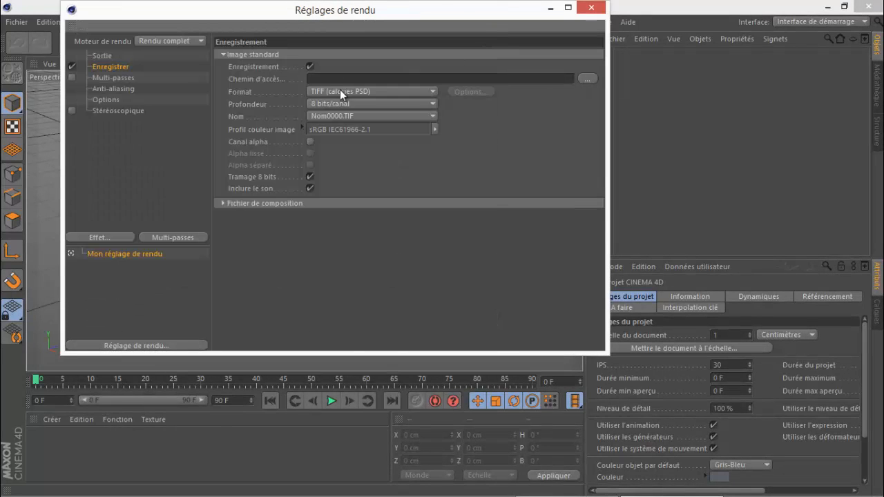
{"action": "left_click", "coordinate": [358, 89]}
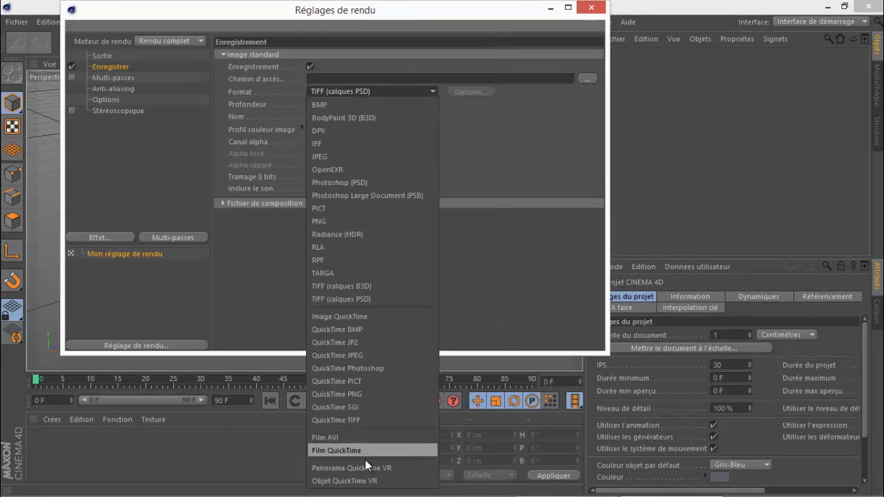
{"action": "left_click", "coordinate": [352, 438]}
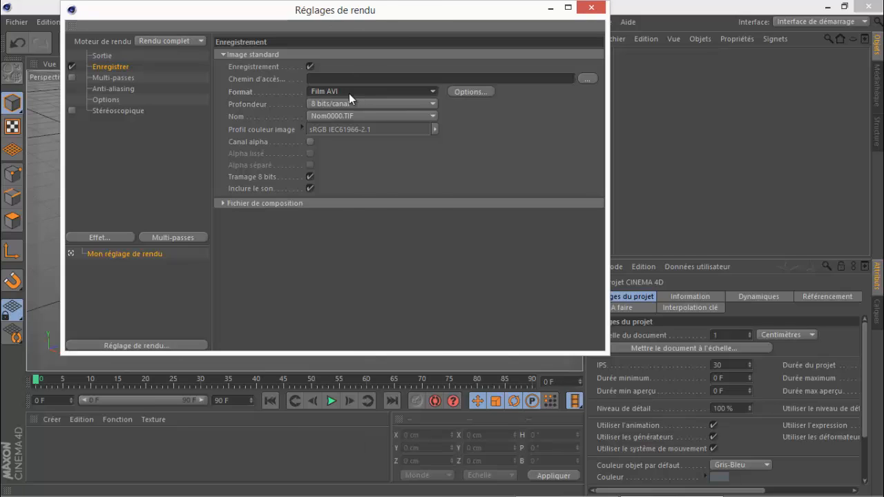
{"action": "left_click", "coordinate": [349, 93]}
{"action": "left_click", "coordinate": [346, 451]}
{"action": "left_click", "coordinate": [479, 205]}
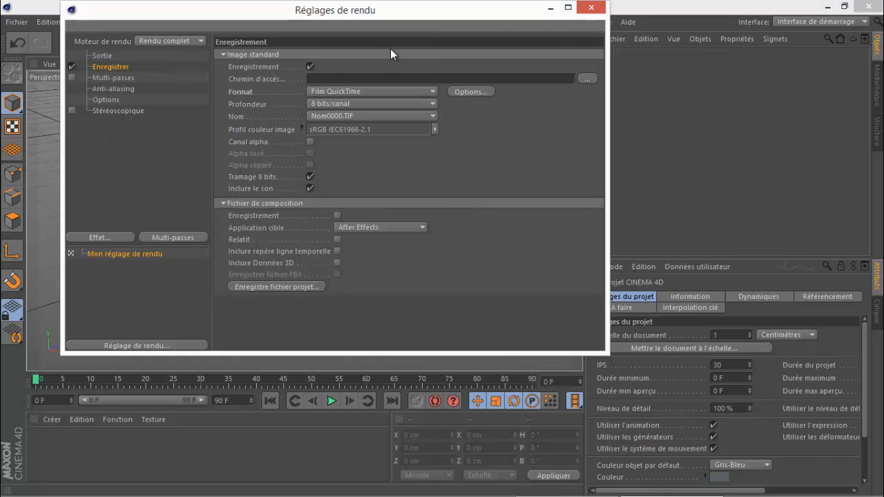
Step: Set the render's anti-aliasing to Au mieux, view the general render options and close the render settings
{"action": "left_click", "coordinate": [110, 88]}
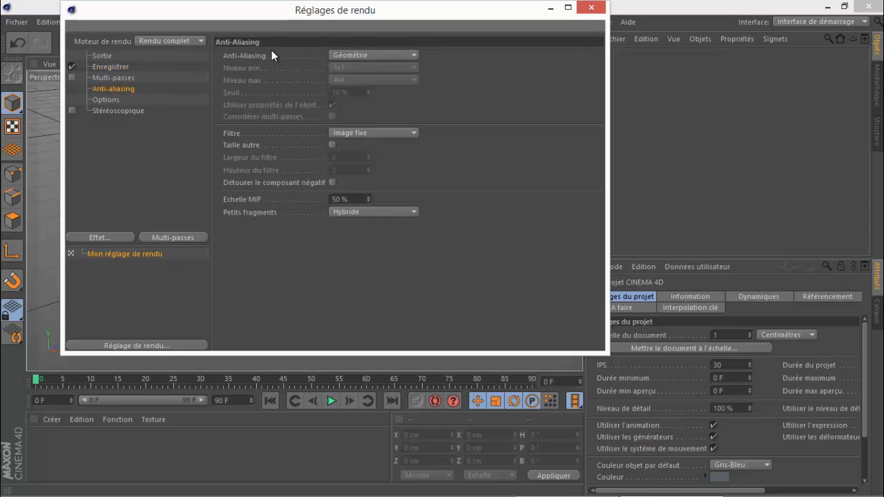
{"action": "left_click", "coordinate": [370, 56]}
{"action": "left_click", "coordinate": [388, 91]}
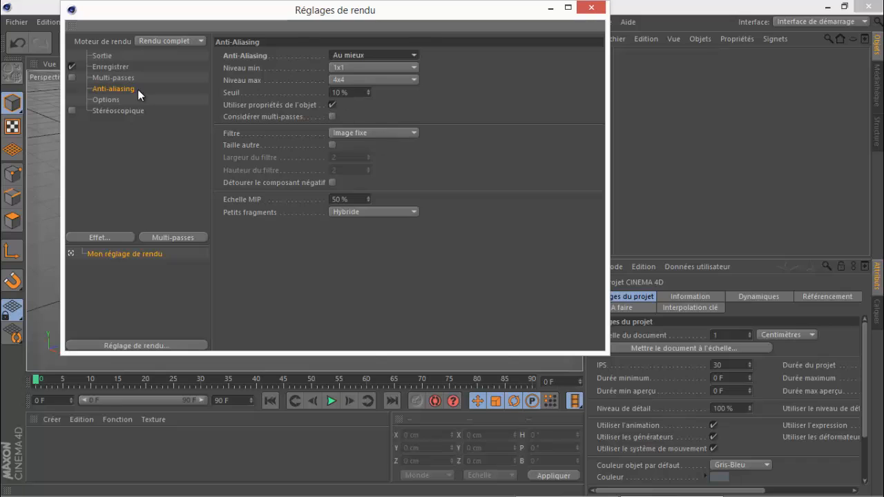
{"action": "left_click", "coordinate": [135, 109]}
{"action": "left_click", "coordinate": [105, 100]}
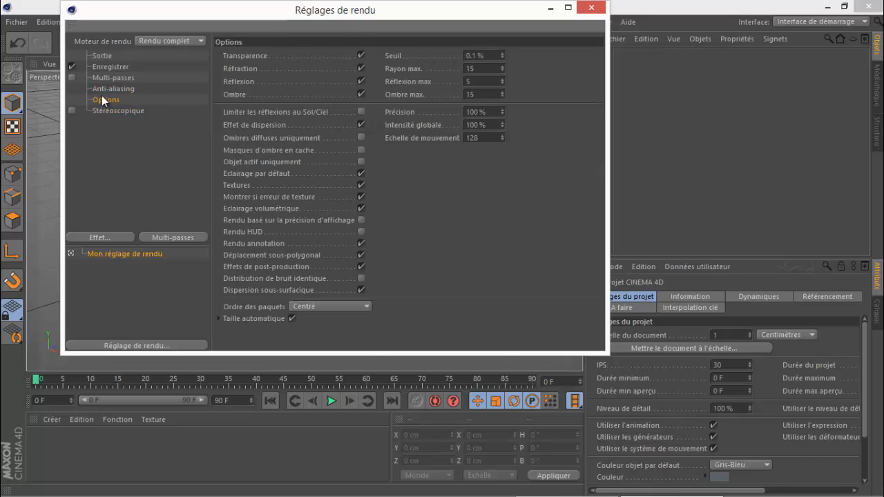
{"action": "left_click", "coordinate": [592, 7]}
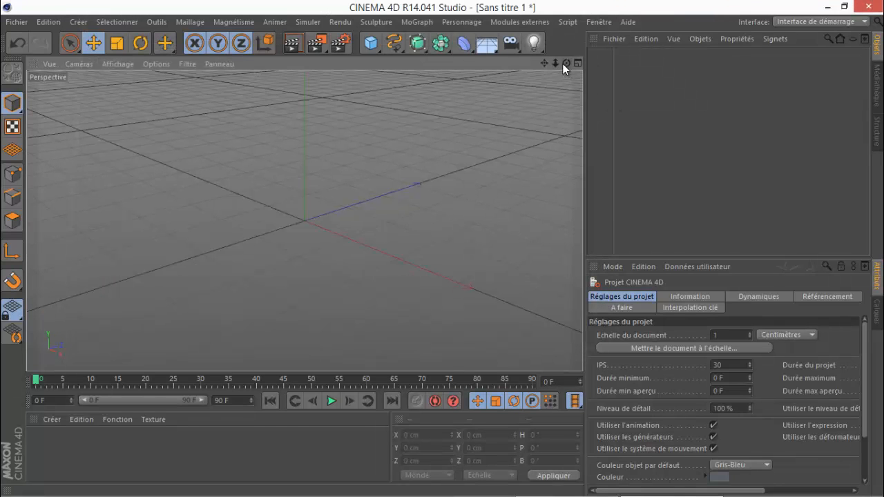
Step: Add two floor (Sol) objects to the scene, with the perspective view facing along the Z axis
{"action": "left_click_drag", "start_coordinate": [563, 63], "coordinate": [443, 249]}
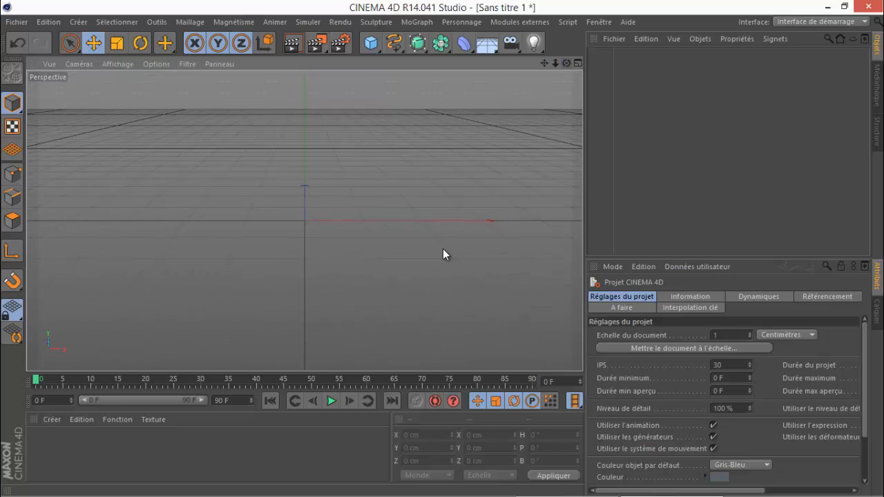
{"action": "left_click", "coordinate": [488, 44]}
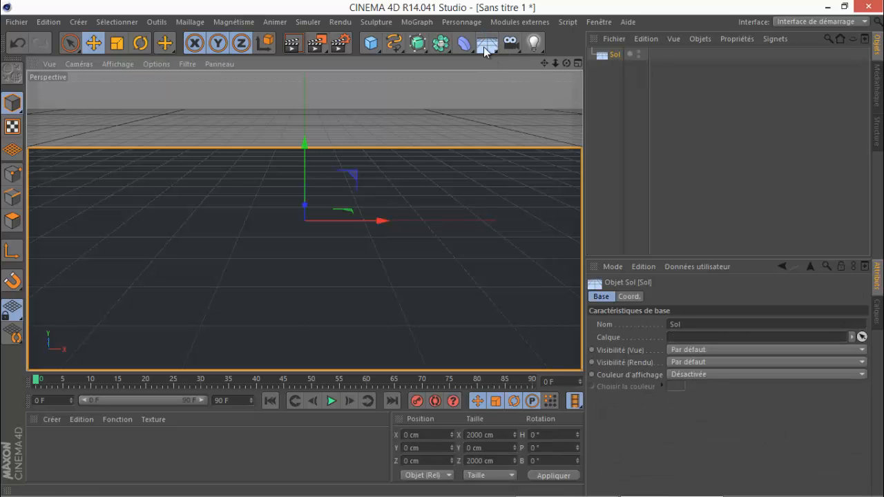
{"action": "left_click", "coordinate": [483, 44]}
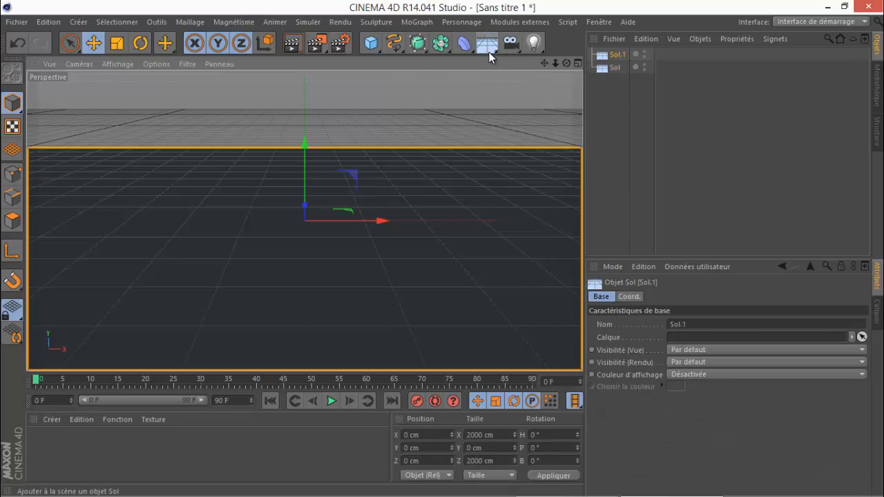
Step: Move the second floor above and behind the first one, to about Y 238 cm and Z 1762 cm
{"action": "left_click", "coordinate": [617, 57]}
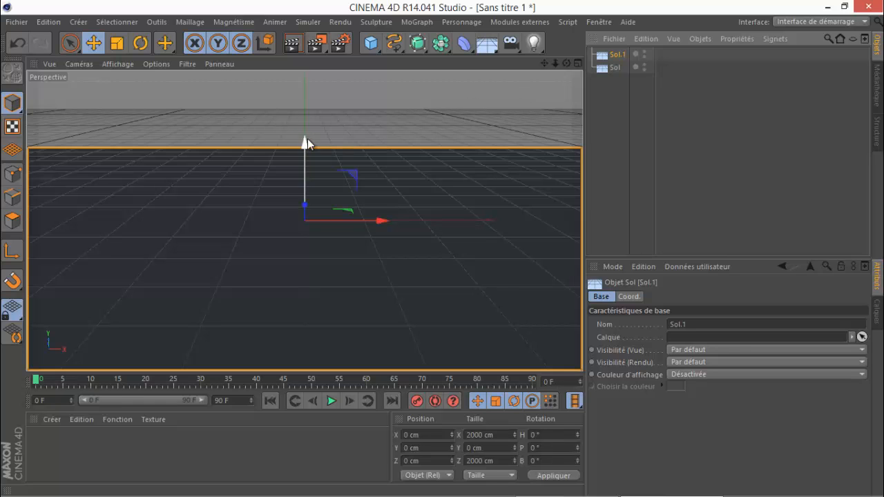
{"action": "left_click_drag", "start_coordinate": [306, 142], "coordinate": [300, 158]}
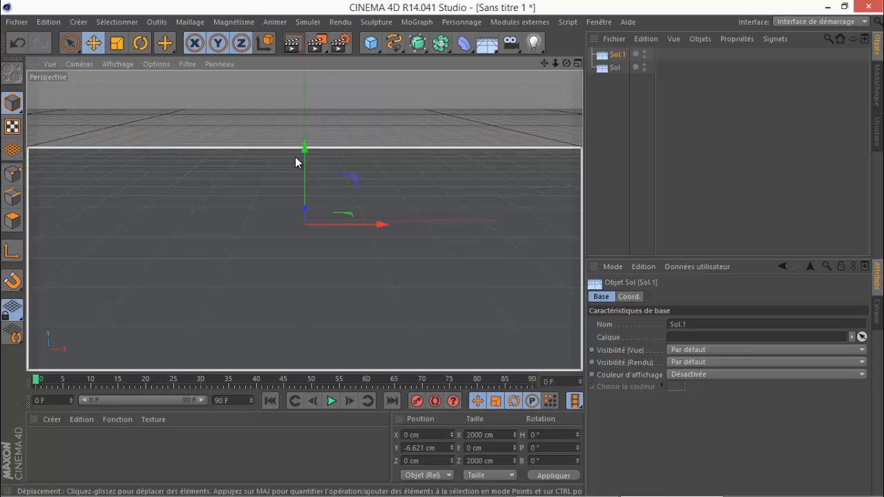
{"action": "scroll", "coordinate": [347, 199], "scroll_direction": "down", "scroll_amount": 6}
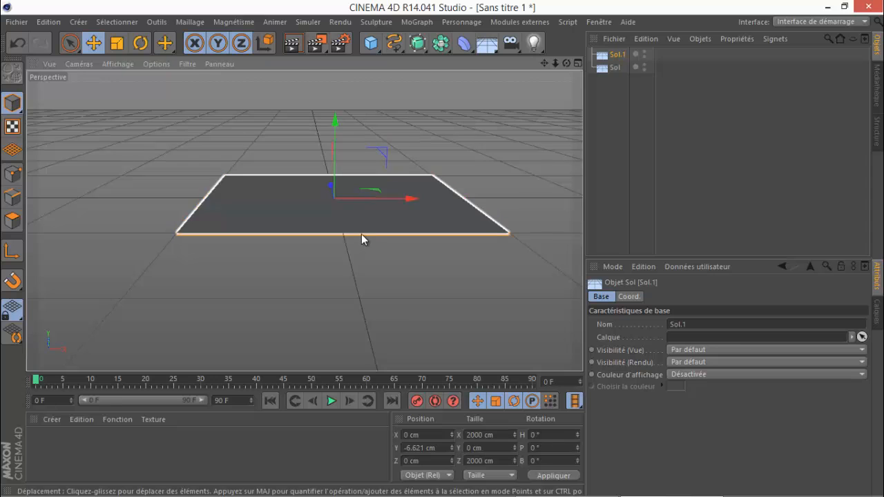
{"action": "mouse_move", "coordinate": [361, 234]}
{"action": "left_mouse_down"}
{"action": "mouse_move", "coordinate": [359, 169]}
{"action": "mouse_move", "coordinate": [363, 226]}
{"action": "left_mouse_up"}
{"action": "left_click_drag", "start_coordinate": [342, 116], "coordinate": [340, 91]}
{"action": "left_click_drag", "start_coordinate": [335, 157], "coordinate": [364, 125]}
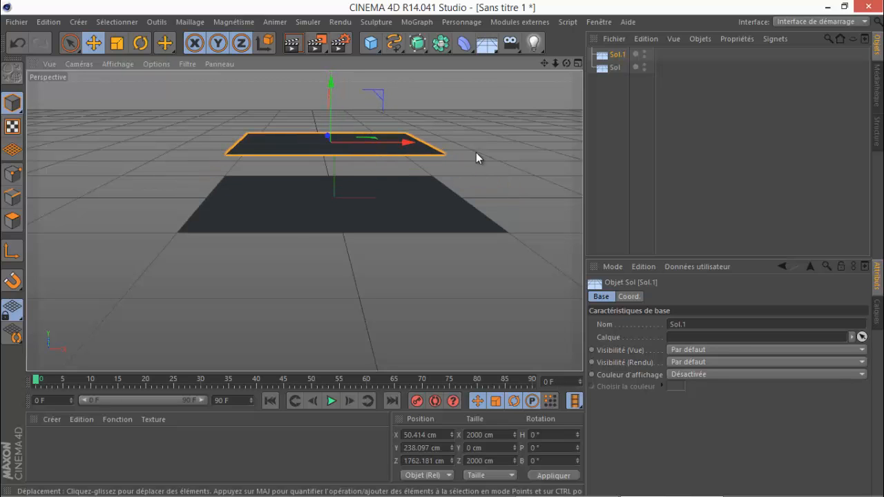
{"action": "scroll", "coordinate": [492, 151], "scroll_direction": "up", "scroll_amount": 8}
{"action": "scroll", "coordinate": [488, 158], "scroll_direction": "down", "scroll_amount": 9}
{"action": "scroll", "coordinate": [487, 159], "scroll_direction": "up", "scroll_amount": 2}
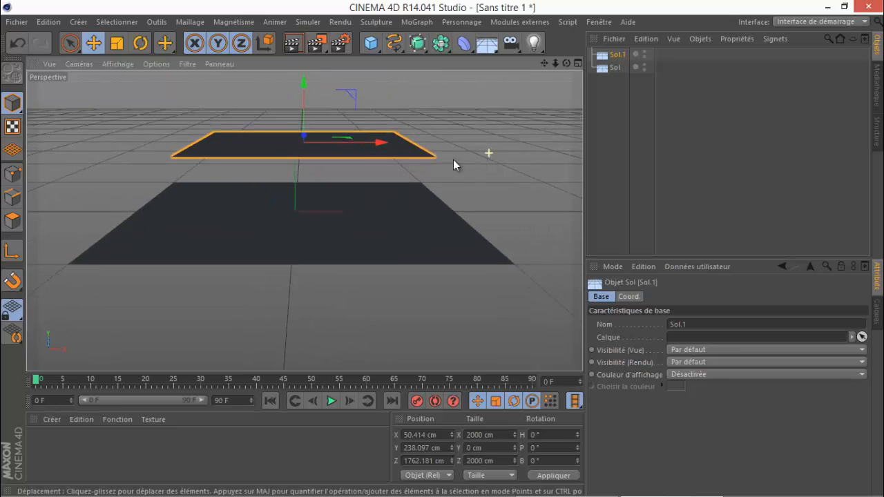
Step: Delete the second floor object (Sol.1) from the scene
{"action": "right_click", "coordinate": [630, 51]}
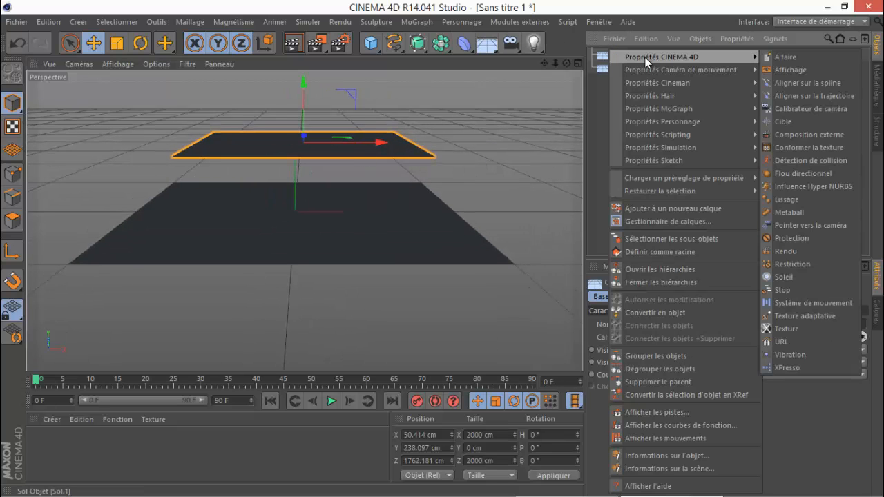
{"action": "left_click", "coordinate": [600, 68]}
{"action": "key", "text": "Delete"}
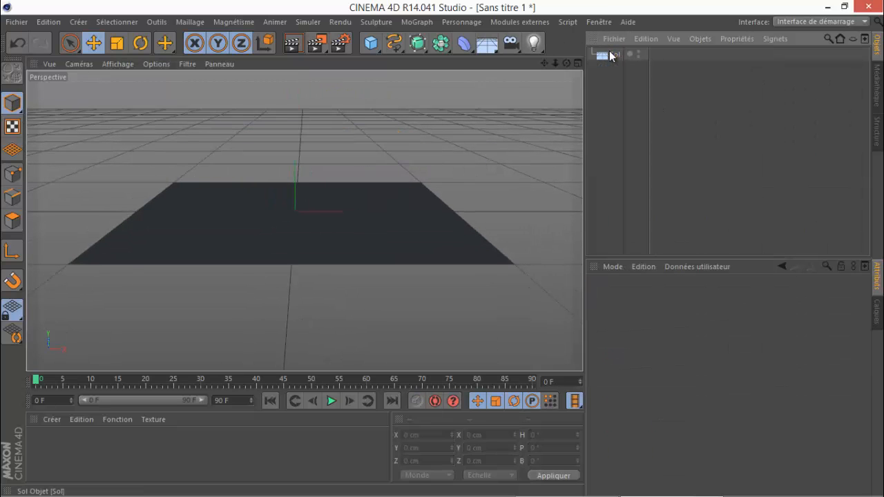
Step: Add a MoGraph text object (MoTexte) to the scene
{"action": "scroll", "coordinate": [436, 148], "scroll_direction": "up", "scroll_amount": 2}
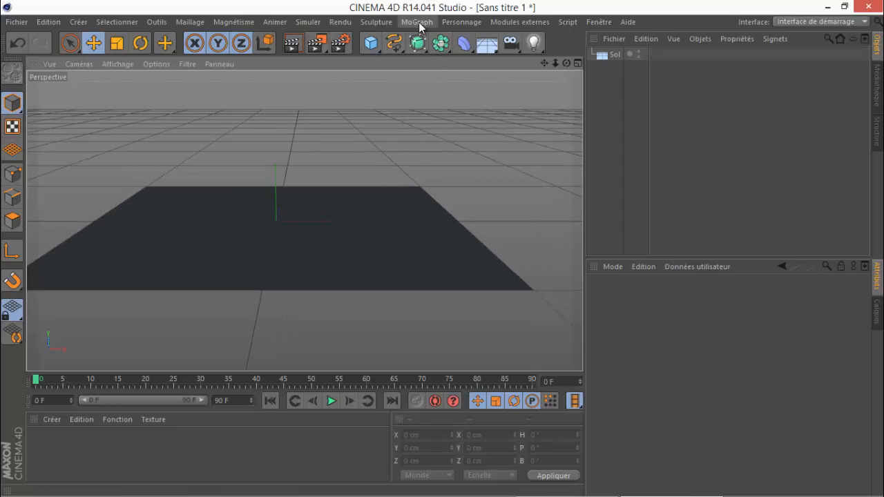
{"action": "left_click", "coordinate": [418, 44]}
{"action": "left_click", "coordinate": [453, 173]}
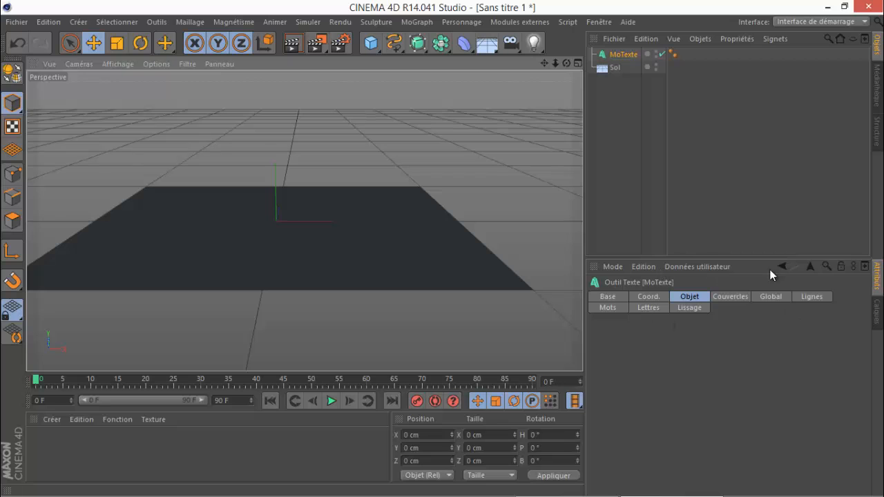
{"action": "mouse_move", "coordinate": [566, 487]}
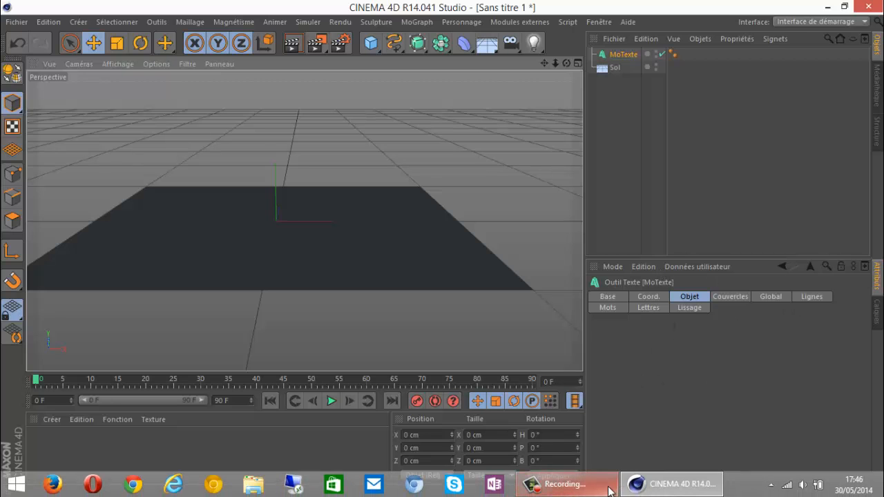
{"action": "left_click", "coordinate": [557, 487]}
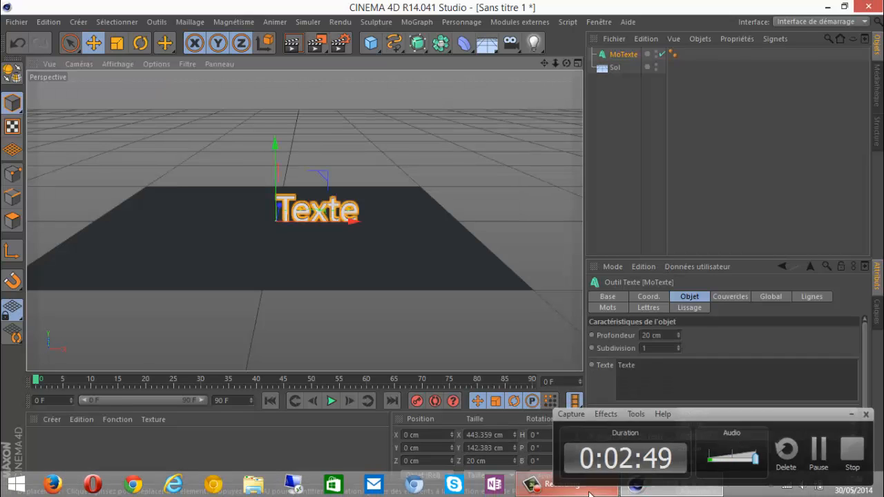
{"action": "left_click", "coordinate": [589, 493]}
Step: Set the text object's content to "gaspi tuto 456" and its font to Source Code Pro
{"action": "double_click", "coordinate": [736, 365]}
{"action": "key", "text": "BackSpace"}
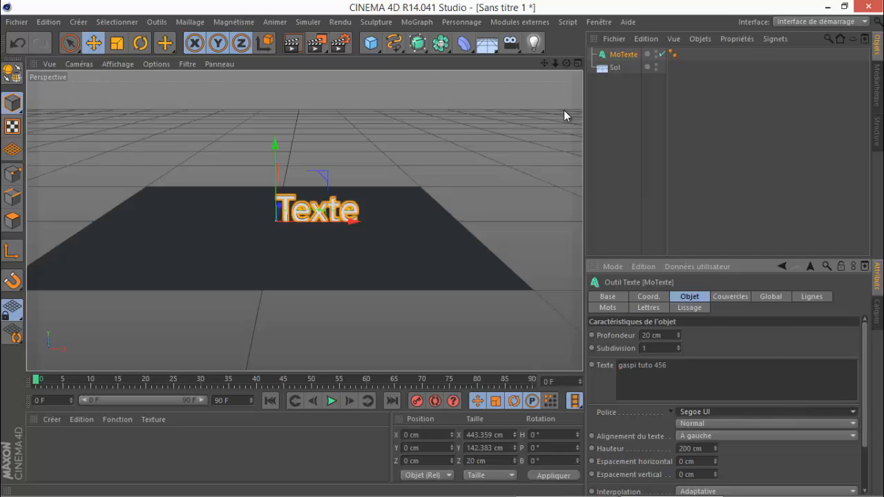
{"action": "left_click", "coordinate": [765, 412]}
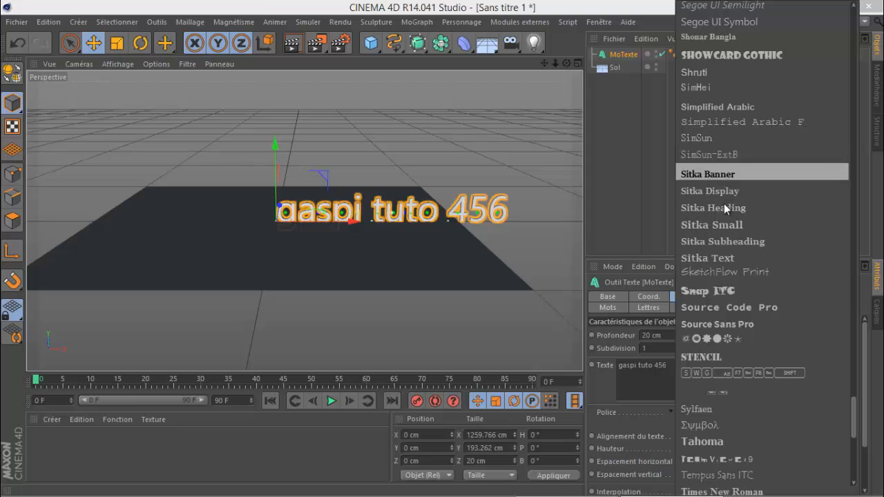
{"action": "left_click", "coordinate": [781, 307]}
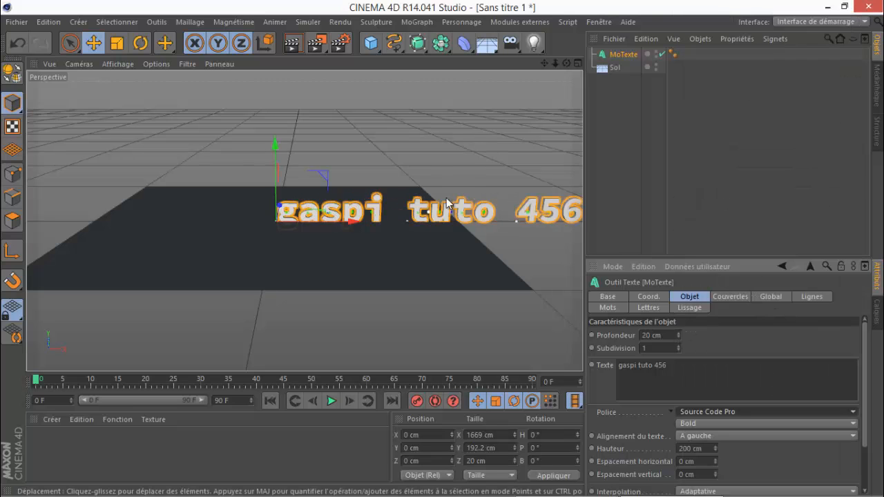
Step: Centre the text across the floor and lower it beneath the surface, to about X -767 cm, Y -133 cm, Z 8 cm
{"action": "left_click_drag", "start_coordinate": [446, 198], "coordinate": [315, 203]}
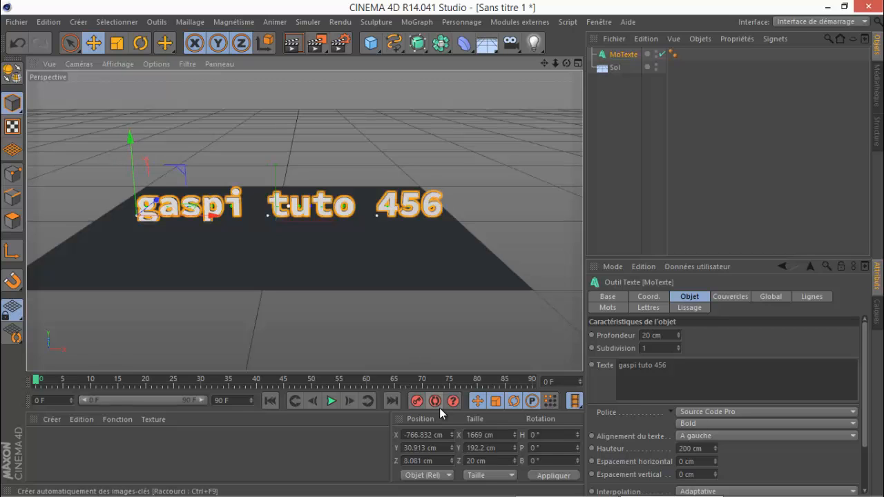
{"action": "left_click", "coordinate": [549, 484]}
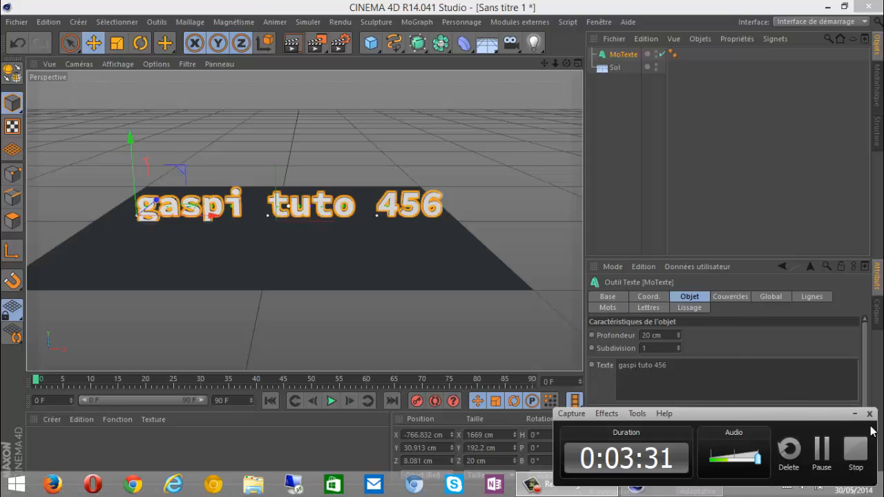
{"action": "left_click", "coordinate": [854, 413]}
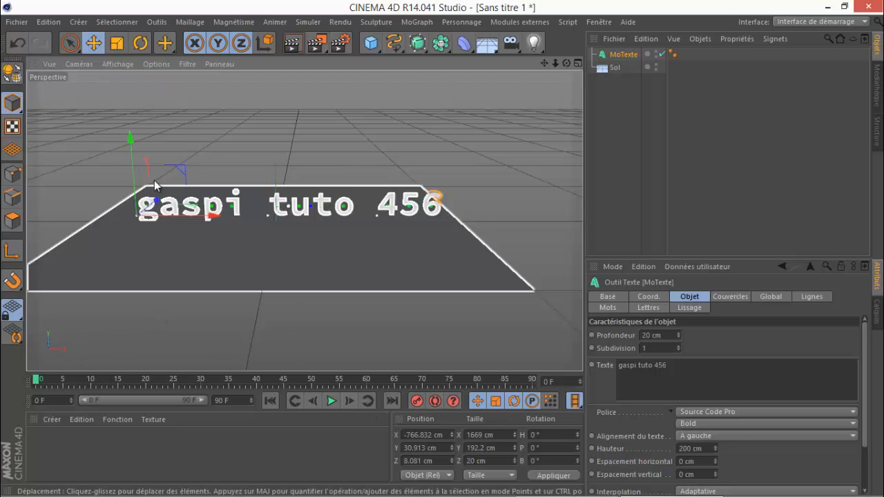
{"action": "left_click_drag", "start_coordinate": [133, 140], "coordinate": [131, 168]}
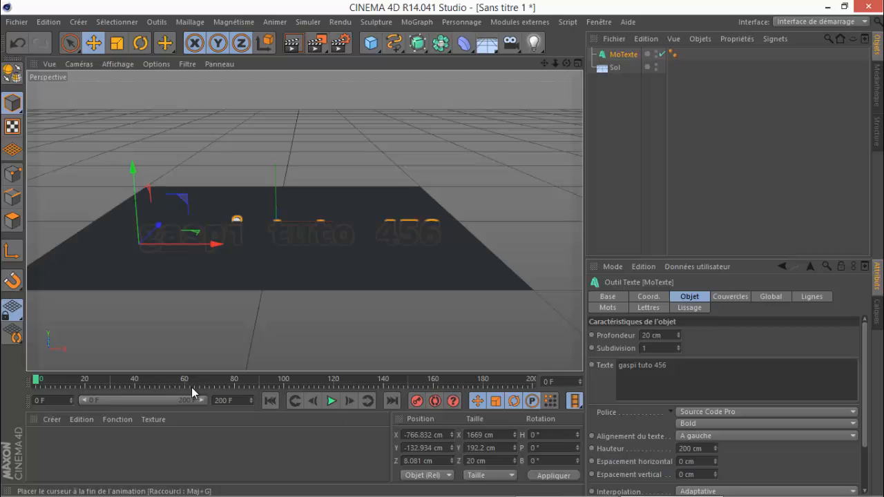
Step: Set the animation's end to frame 250 and extend the preview range to the full 250 frames
{"action": "double_click", "coordinate": [225, 401]}
{"action": "type", "text": "2"}
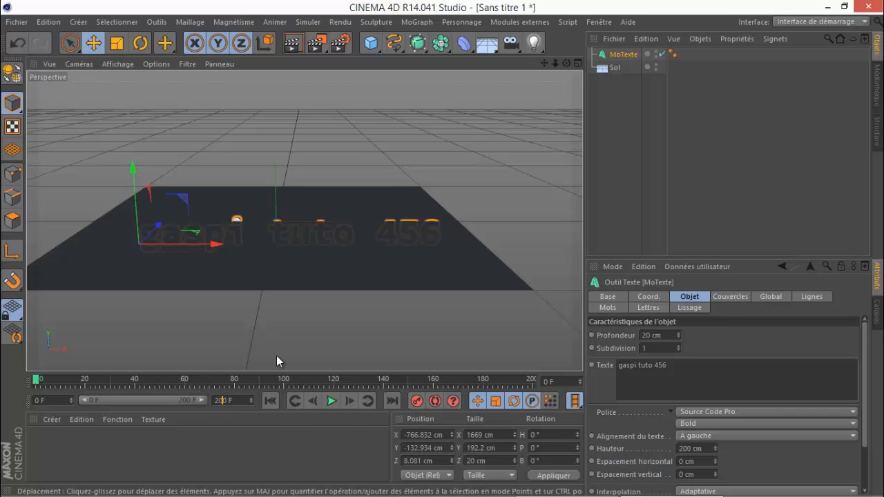
{"action": "type", "text": "50"}
{"action": "key", "text": "Return"}
{"action": "left_click_drag", "start_coordinate": [185, 401], "coordinate": [203, 400]}
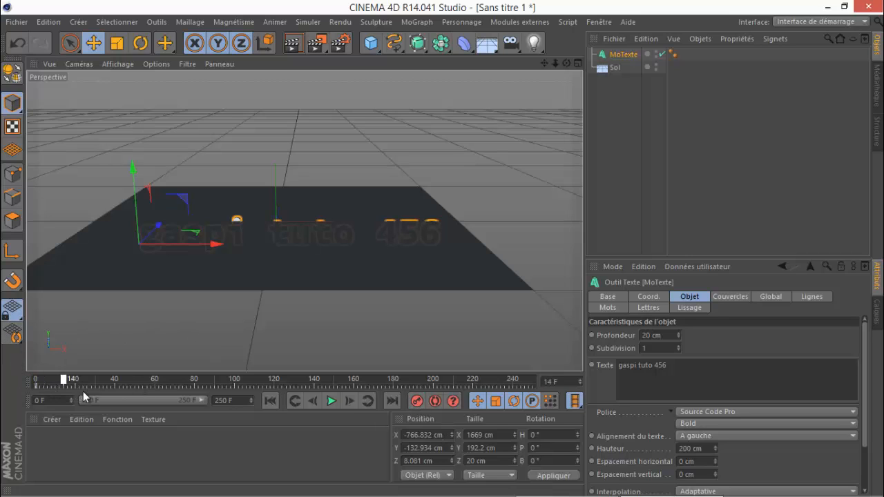
Step: Animate the text rising above the floor to about Y 99 cm at frame 180 and play the animation
{"action": "left_click", "coordinate": [393, 385]}
{"action": "left_click_drag", "start_coordinate": [132, 175], "coordinate": [126, 131]}
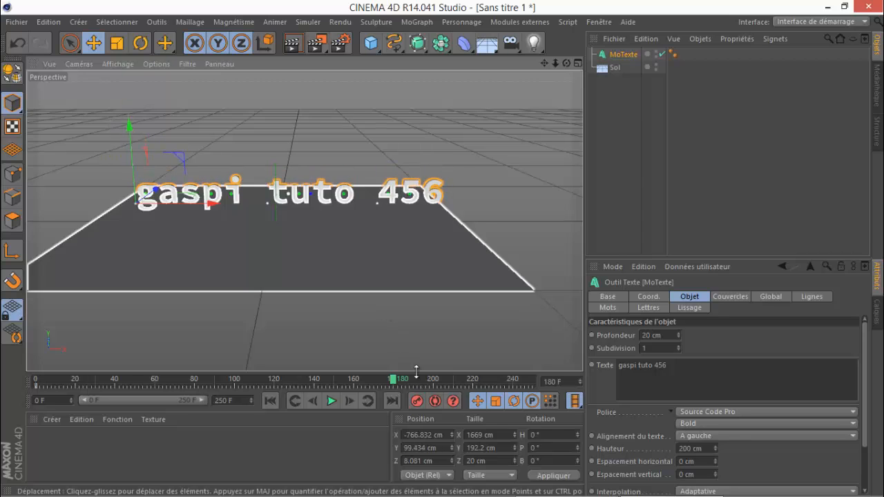
{"action": "left_click", "coordinate": [329, 402]}
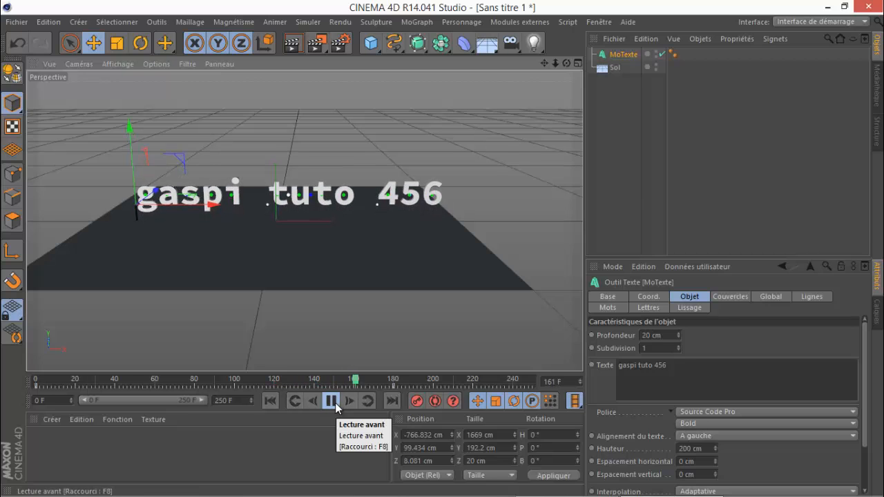
{"action": "left_click", "coordinate": [332, 402]}
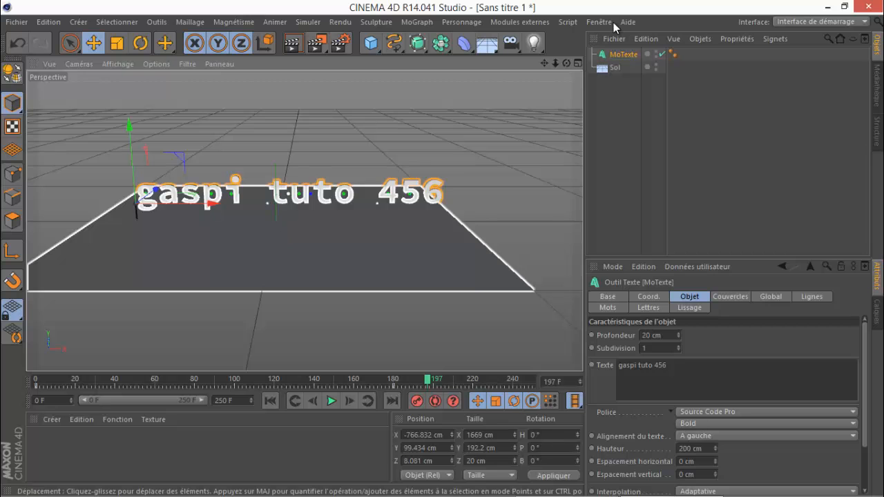
Step: Examine the rising text from the side and the front during playback, stopping at frame 83
{"action": "left_click_drag", "start_coordinate": [567, 64], "coordinate": [459, 237]}
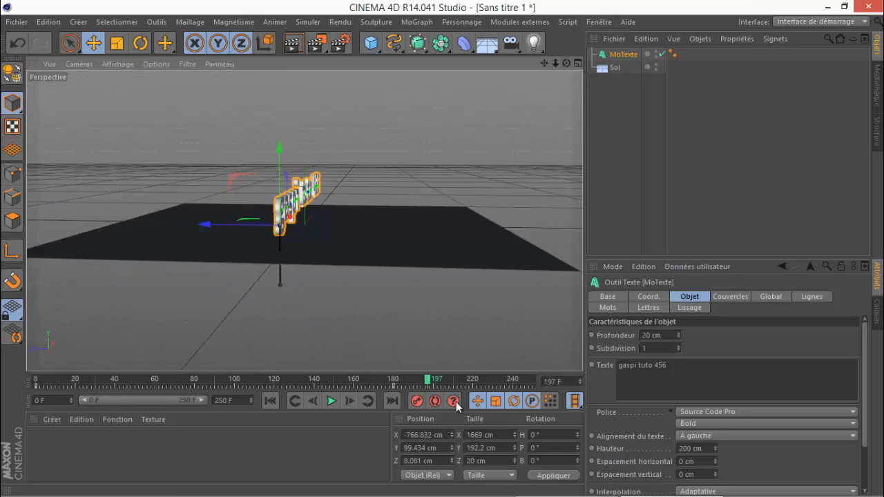
{"action": "left_click", "coordinate": [334, 401]}
{"action": "left_click_drag", "start_coordinate": [567, 63], "coordinate": [443, 248]}
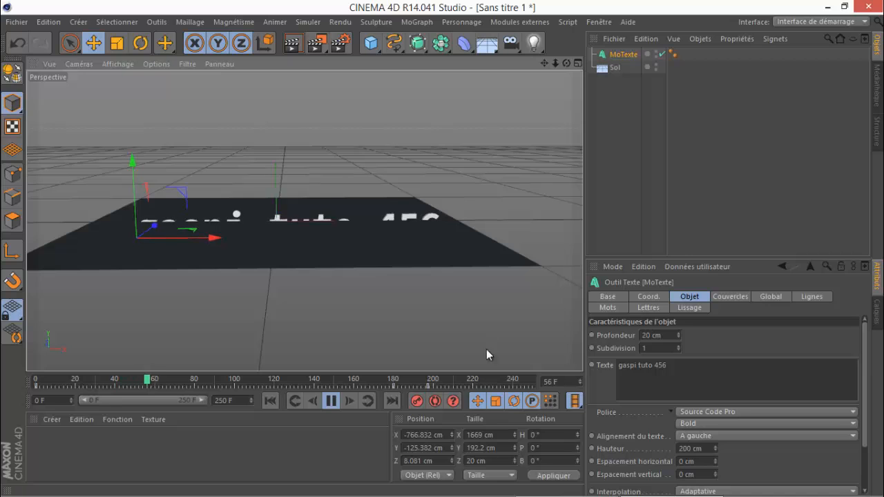
{"action": "left_click", "coordinate": [333, 398]}
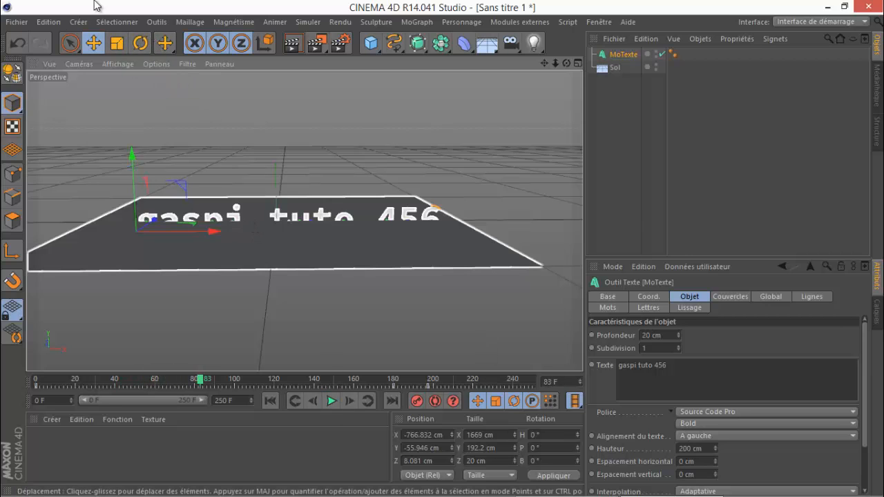
Step: Rotate the text at frame 83 to about H -120°, P -57°, B -88° and play back the rotation
{"action": "left_click", "coordinate": [140, 43]}
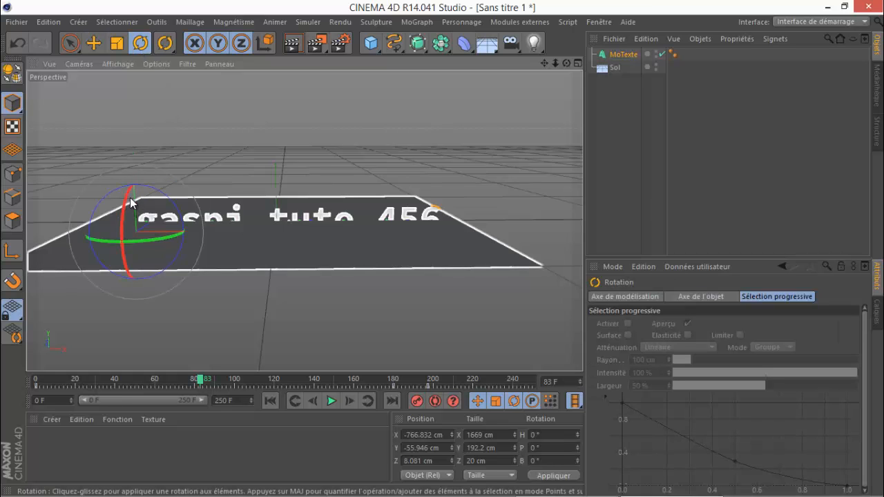
{"action": "left_click_drag", "start_coordinate": [130, 202], "coordinate": [198, 159]}
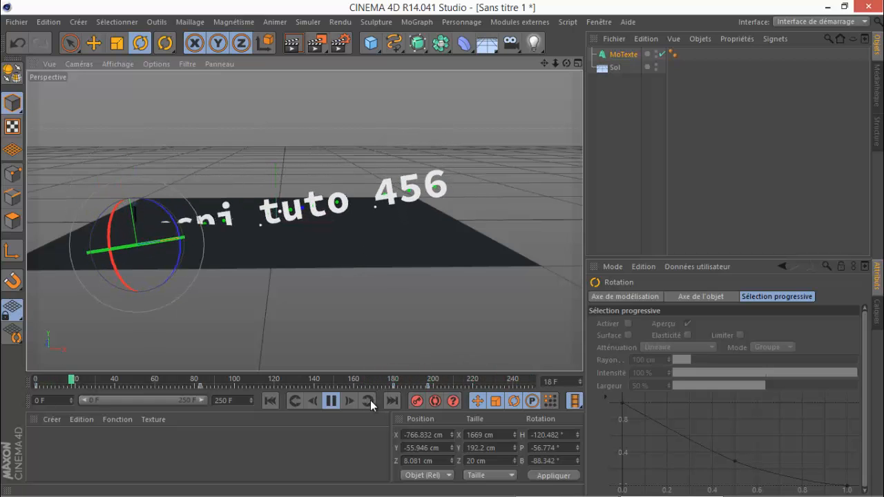
{"action": "left_click", "coordinate": [335, 401]}
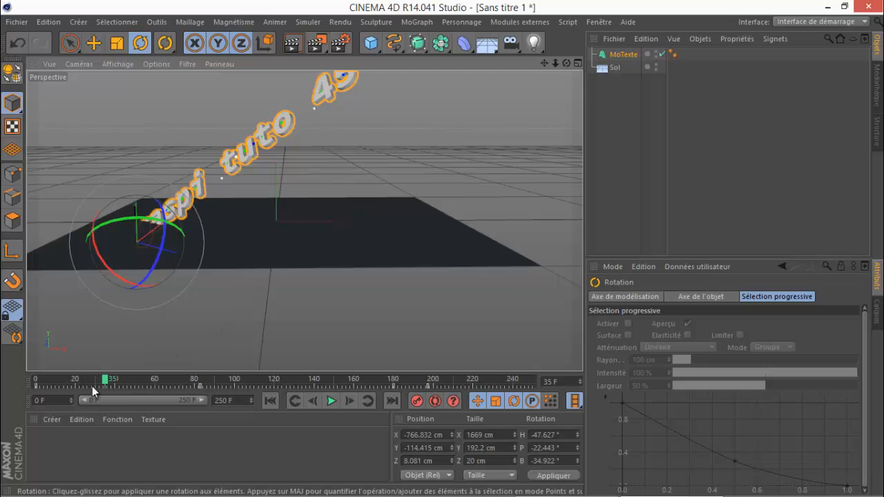
Step: Rotate the text at frame 0 to about H -63°, P 356°, B -8° and play the animation
{"action": "left_click_drag", "start_coordinate": [105, 381], "coordinate": [5, 367]}
{"action": "left_click_drag", "start_coordinate": [130, 273], "coordinate": [211, 273]}
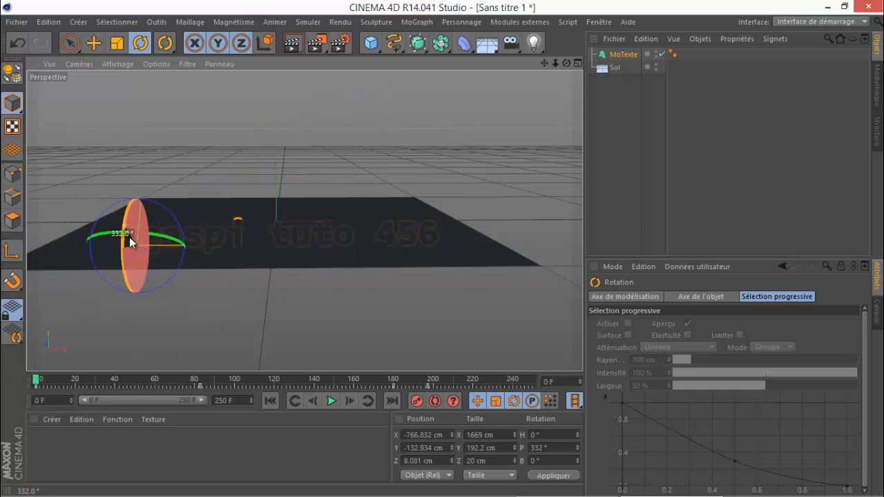
{"action": "left_click_drag", "start_coordinate": [127, 242], "coordinate": [236, 262]}
{"action": "left_click_drag", "start_coordinate": [304, 263], "coordinate": [75, 212]}
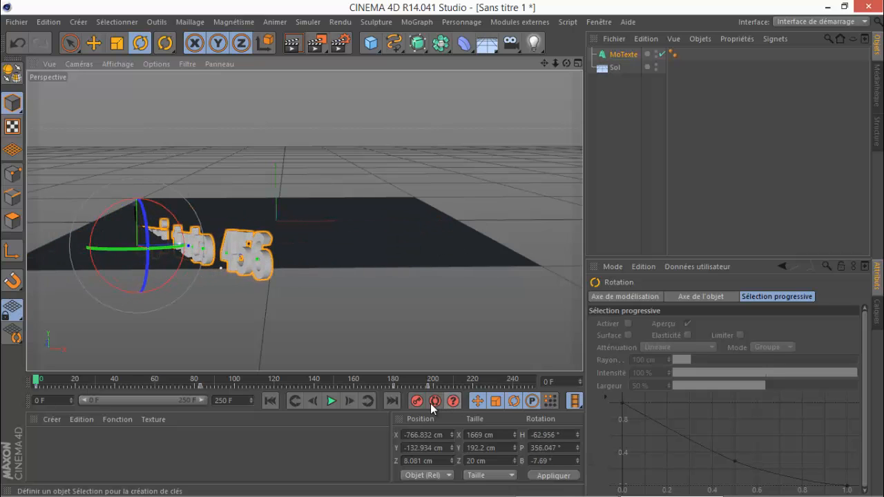
{"action": "left_click", "coordinate": [330, 401]}
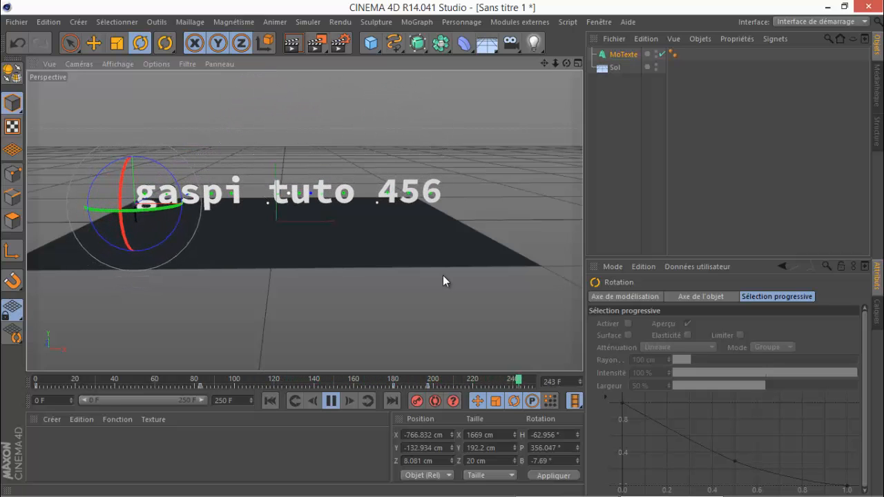
{"action": "left_click", "coordinate": [333, 402]}
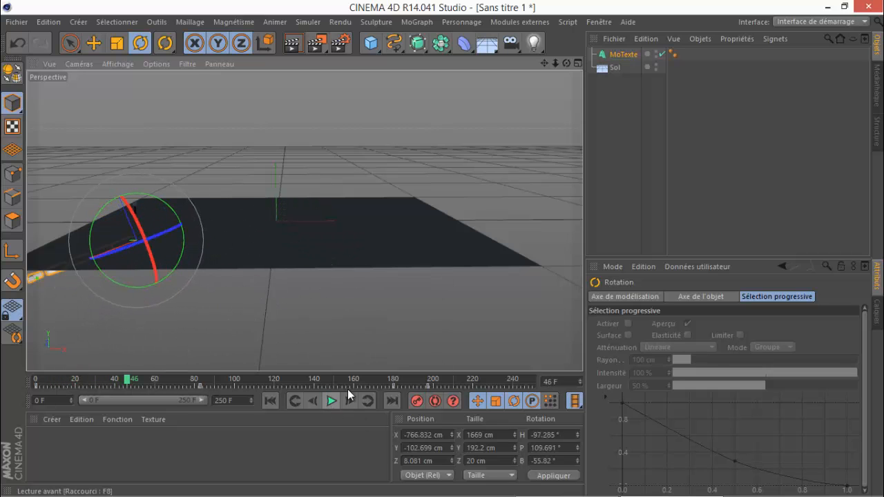
Step: Add a standard light (Lumière) to the scene
{"action": "left_click", "coordinate": [535, 43]}
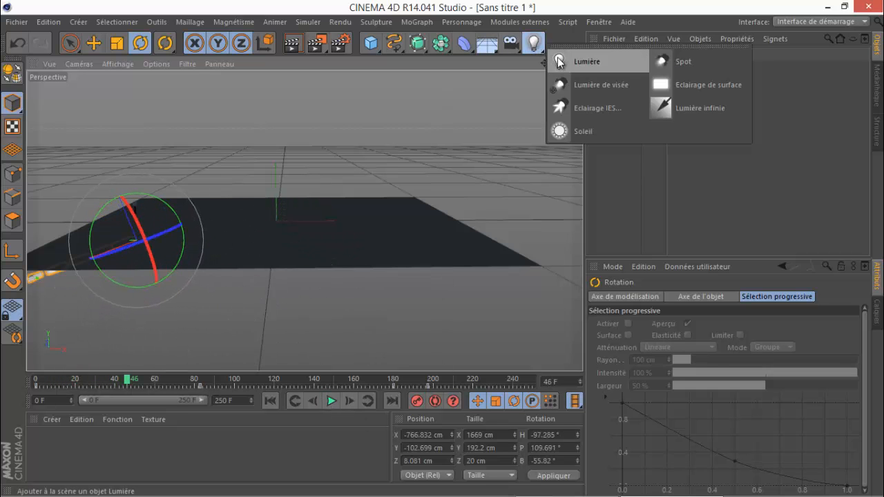
{"action": "left_click", "coordinate": [580, 62]}
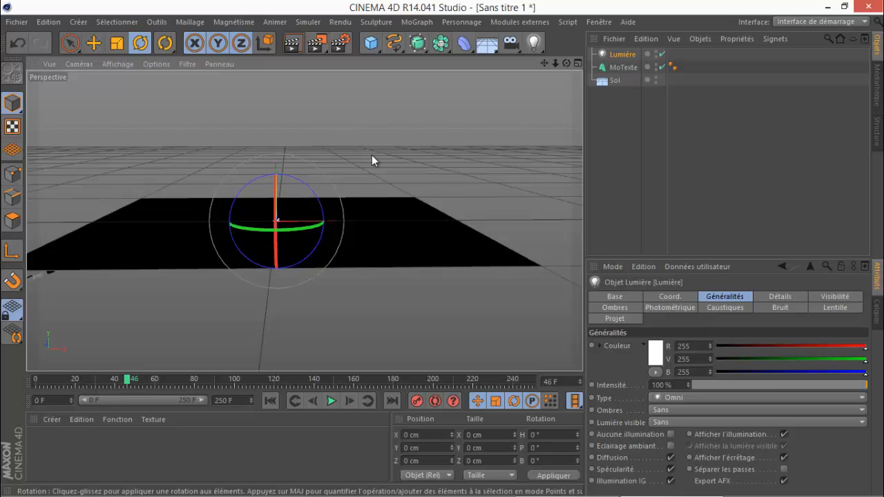
Step: Rotate the light to about H 17°, P 3°, B 9° and try scaling it along its Y axis to about 114 %
{"action": "left_click_drag", "start_coordinate": [342, 217], "coordinate": [331, 243]}
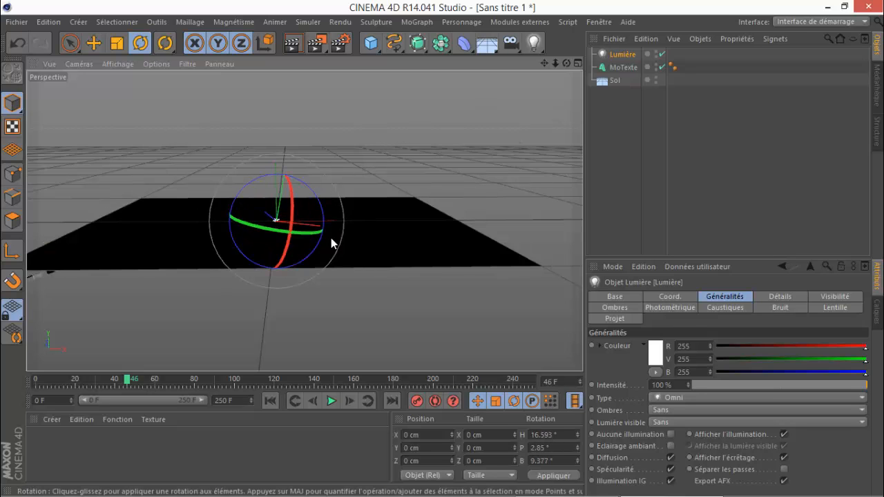
{"action": "left_click", "coordinate": [117, 43]}
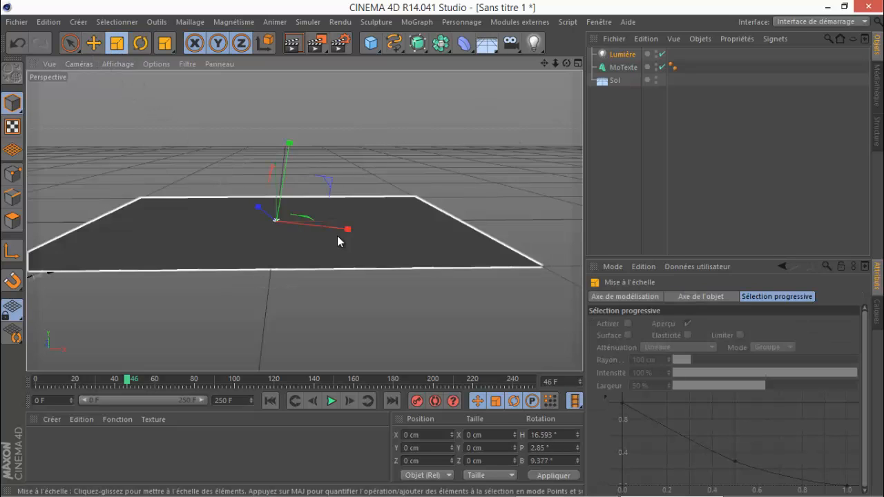
{"action": "left_click_drag", "start_coordinate": [284, 152], "coordinate": [298, 118]}
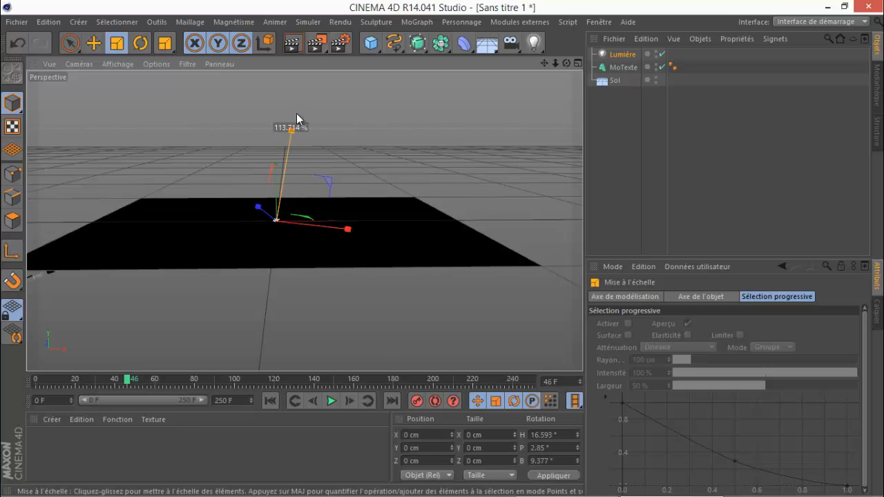
Step: Render the current view with the light and delete the light from the scene
{"action": "left_click", "coordinate": [284, 46]}
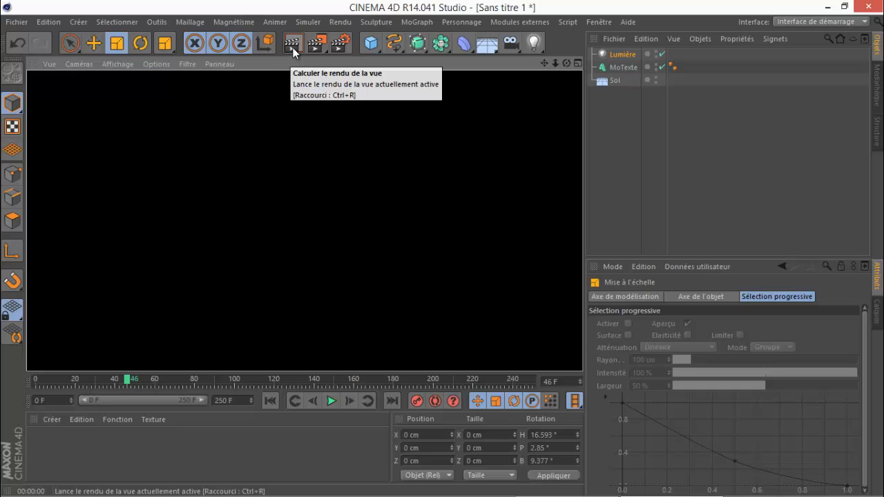
{"action": "right_click", "coordinate": [619, 54]}
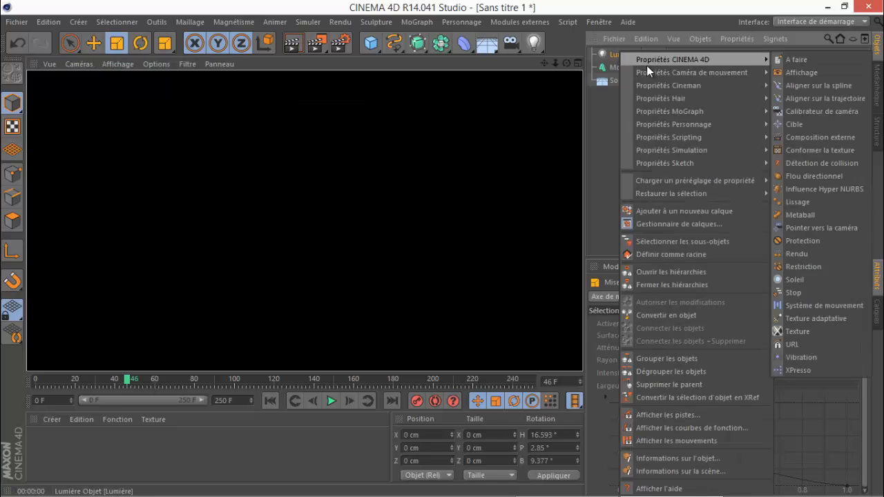
{"action": "key", "text": "Escape"}
{"action": "key", "text": "Delete"}
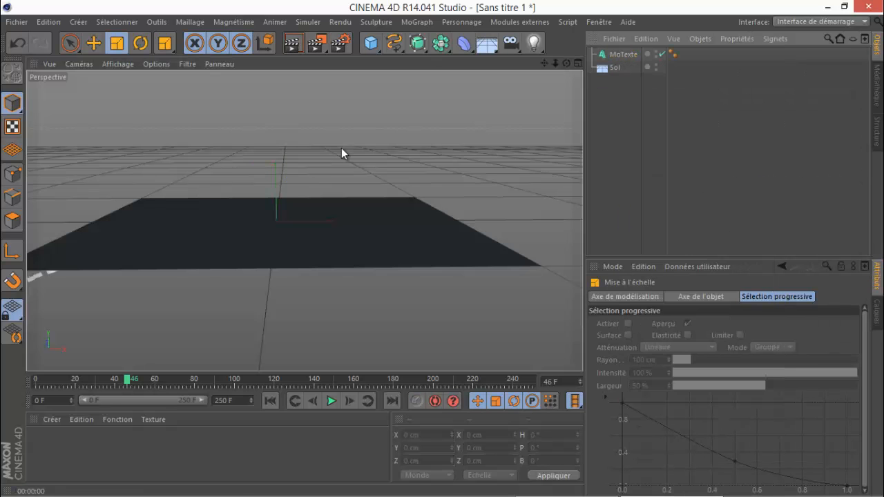
Step: Play the animation, render the view at frame 120, and resume playback up to frame 164
{"action": "left_click", "coordinate": [329, 400]}
{"action": "left_click", "coordinate": [298, 44]}
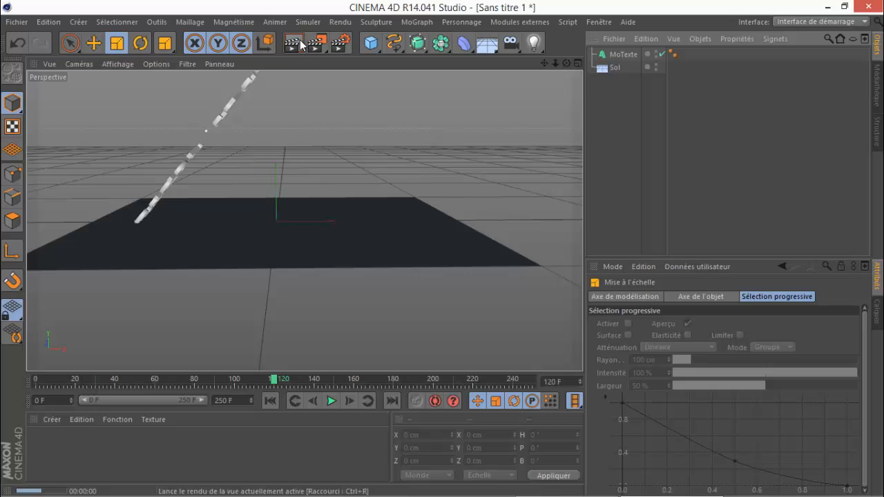
{"action": "left_click", "coordinate": [331, 401]}
{"action": "left_click", "coordinate": [330, 402]}
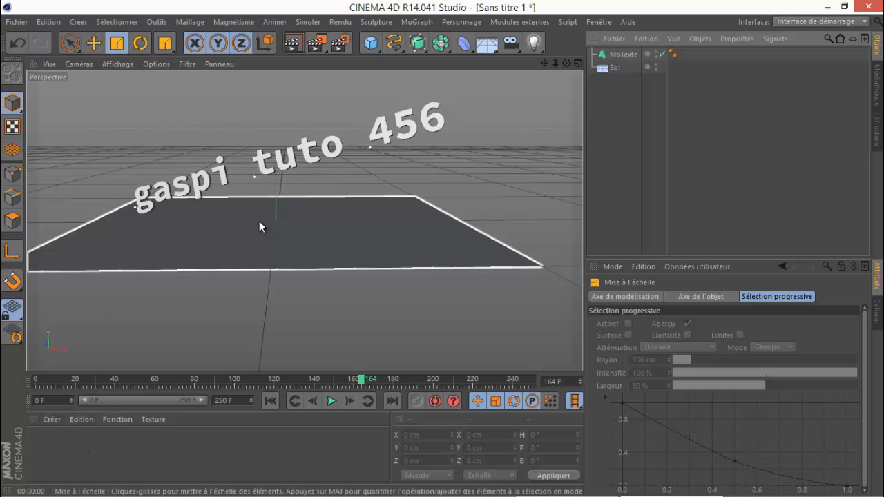
Step: Create a new material and confirm its light grey colour of RGB 204, 204, 204 in the material editor
{"action": "mouse_move", "coordinate": [111, 492]}
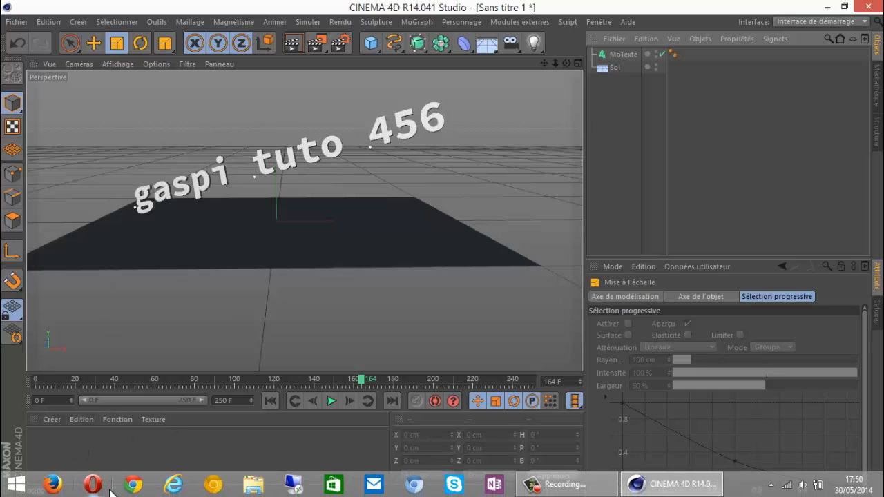
{"action": "double_click", "coordinate": [100, 440]}
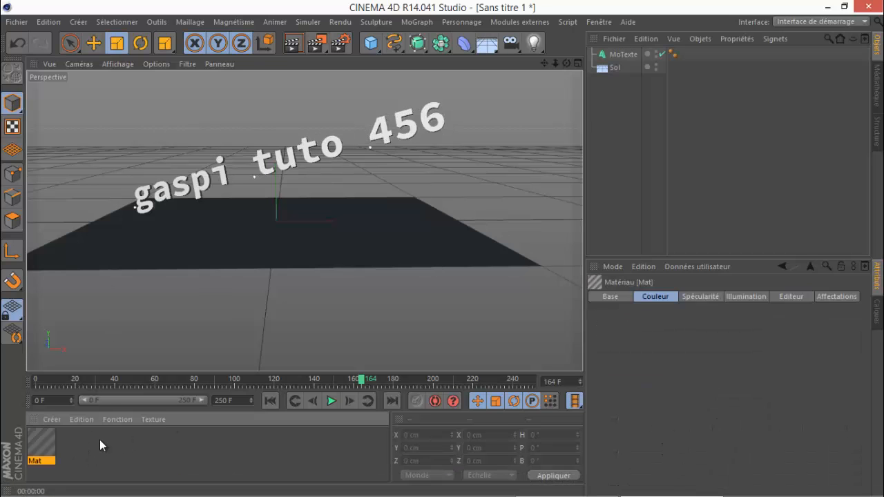
{"action": "double_click", "coordinate": [48, 451]}
{"action": "left_click", "coordinate": [359, 179]}
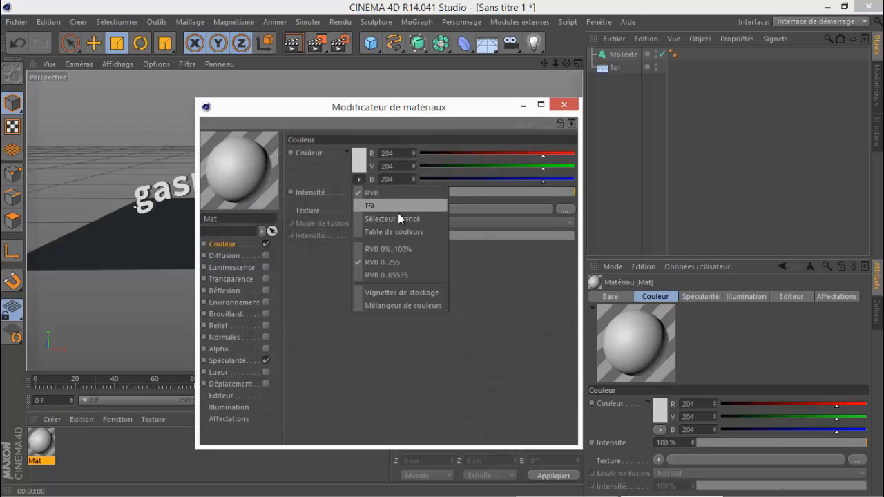
{"action": "left_click", "coordinate": [399, 218]}
{"action": "left_click", "coordinate": [361, 159]}
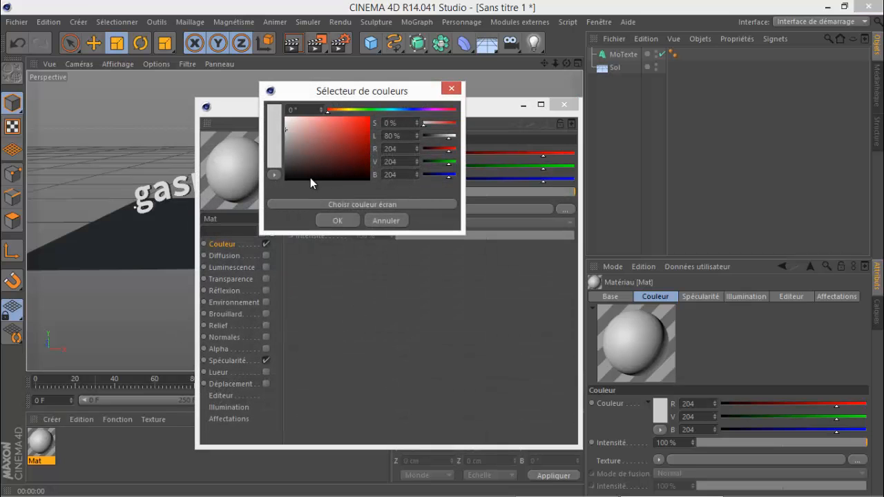
{"action": "left_click", "coordinate": [337, 221]}
{"action": "left_click", "coordinate": [565, 105]}
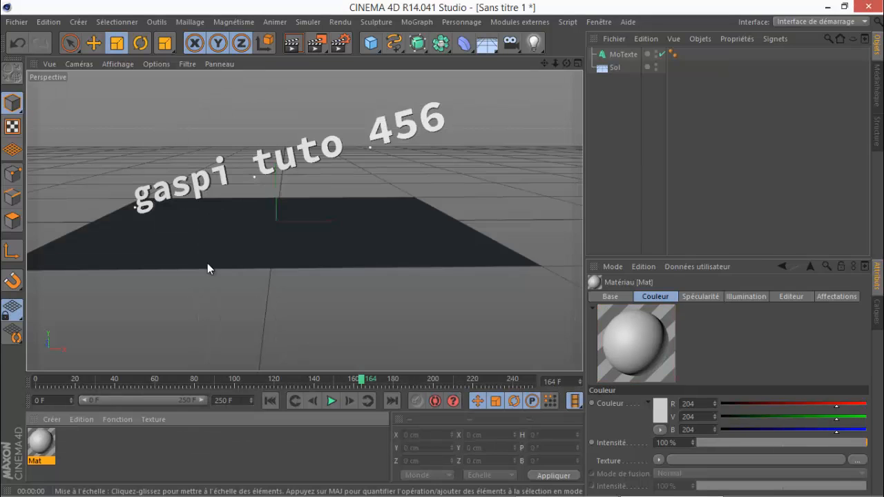
Step: Apply the new material to the MoTexte object
{"action": "left_click_drag", "start_coordinate": [49, 445], "coordinate": [540, 117]}
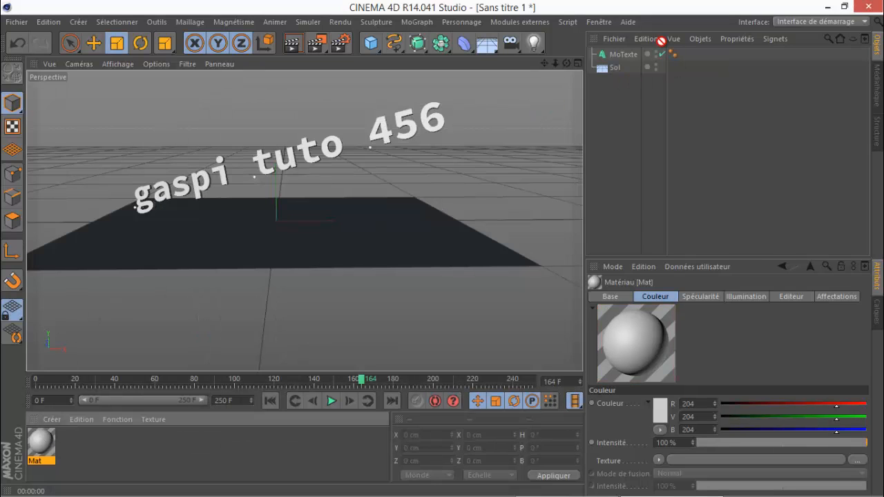
{"action": "left_click_drag", "start_coordinate": [676, 53], "coordinate": [680, 55]}
{"action": "left_click", "coordinate": [741, 81]}
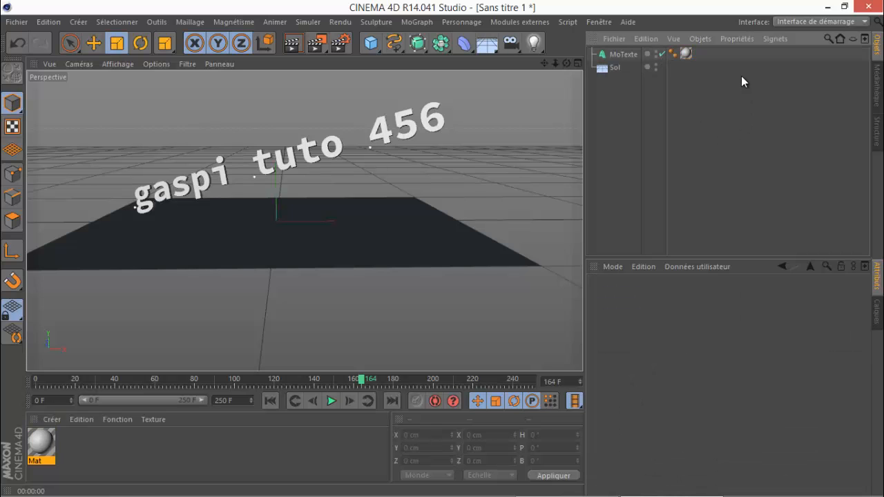
Step: Set the colour of the text's material to bright red, RGB 255, 1, 1
{"action": "left_click", "coordinate": [686, 53]}
{"action": "left_click", "coordinate": [662, 412]}
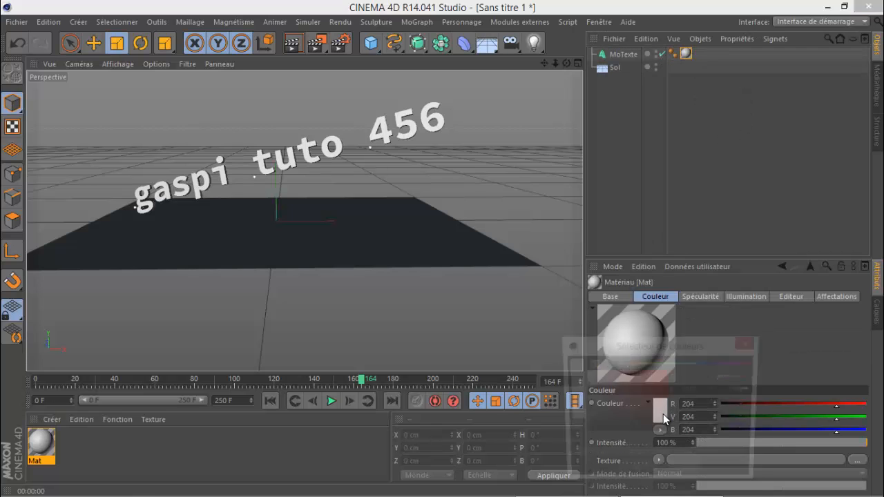
{"action": "left_click_drag", "start_coordinate": [641, 404], "coordinate": [668, 371]}
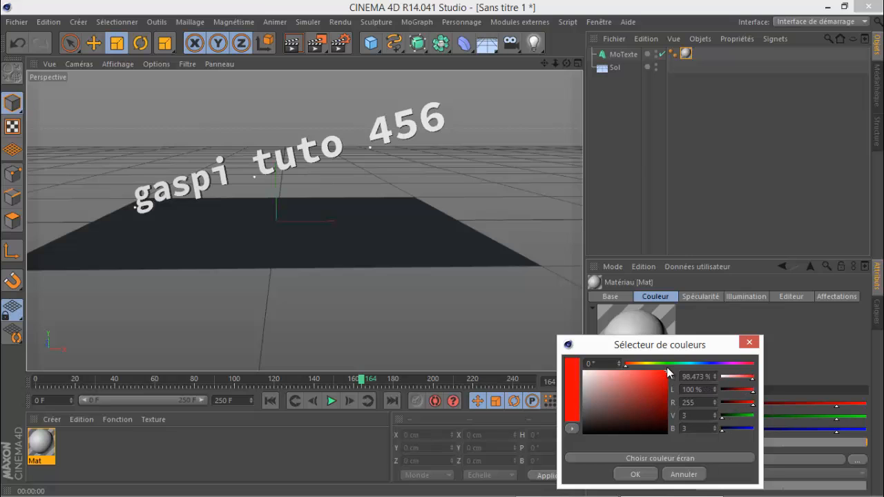
{"action": "left_click", "coordinate": [650, 474]}
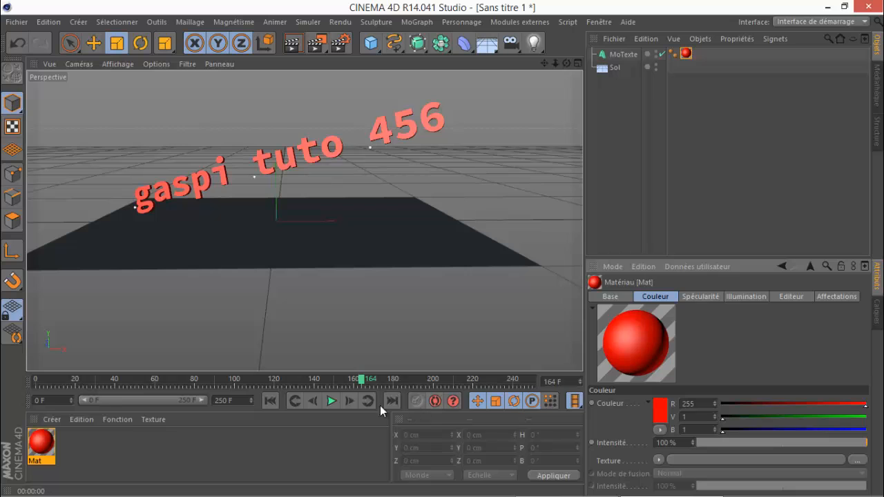
Step: Play back the animation with the red text and stop at frame 152
{"action": "left_click", "coordinate": [332, 402]}
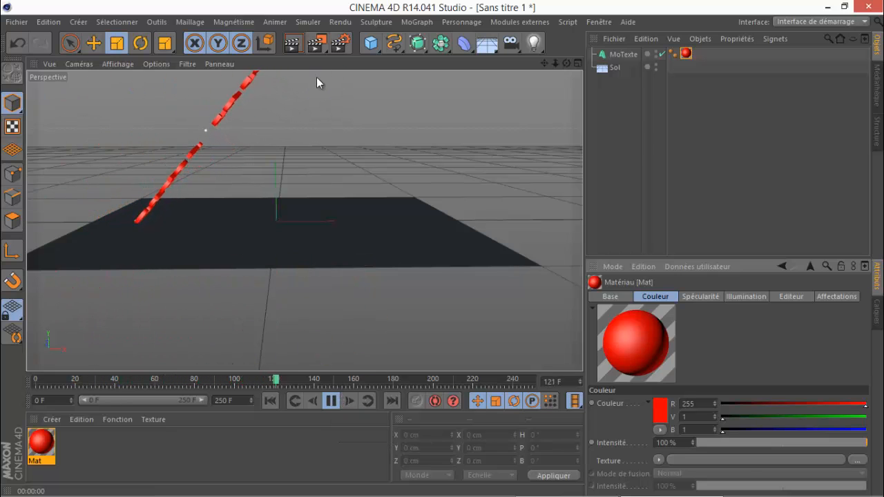
{"action": "key", "text": "F8"}
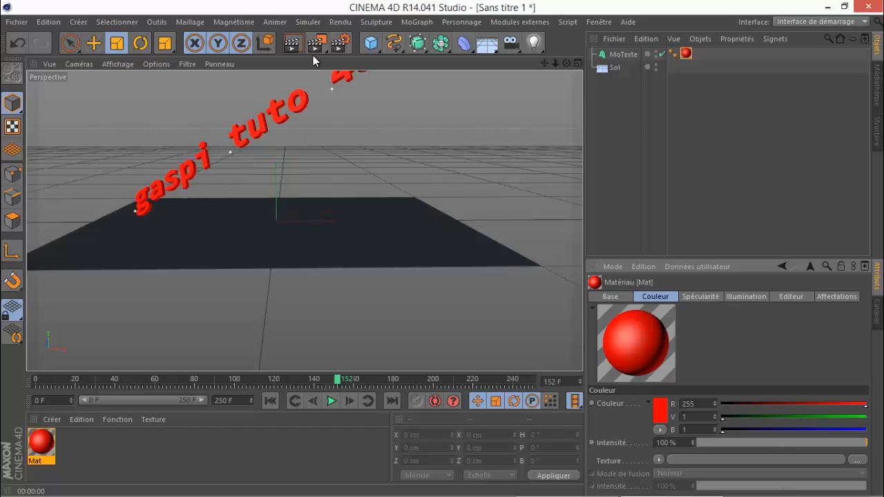
{"action": "left_click", "coordinate": [317, 44]}
{"action": "left_click", "coordinate": [565, 485]}
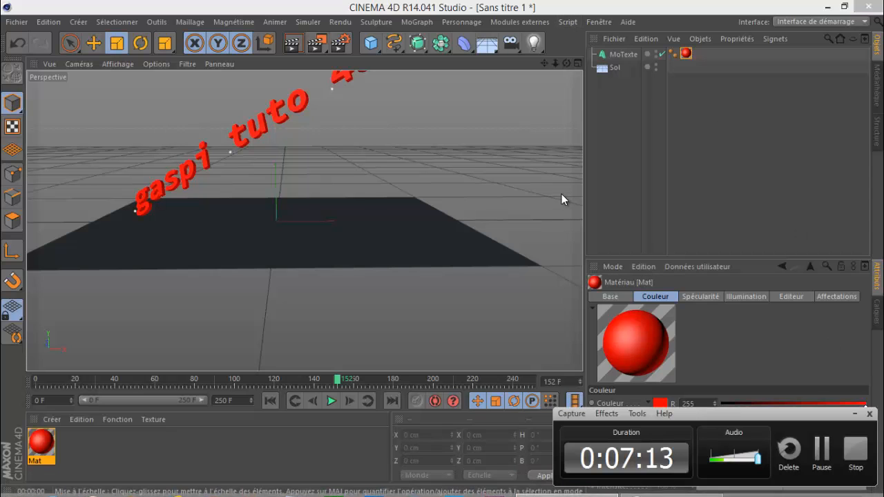
{"action": "left_click", "coordinate": [856, 414]}
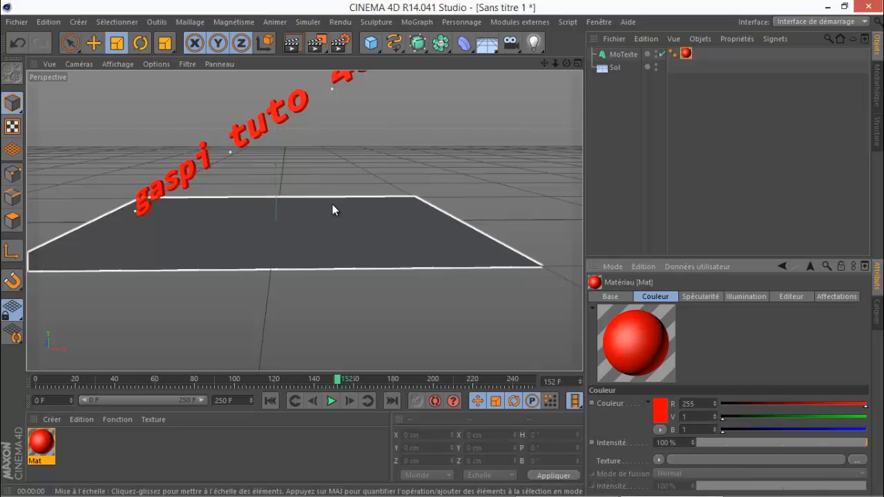
{"action": "left_click", "coordinate": [239, 97]}
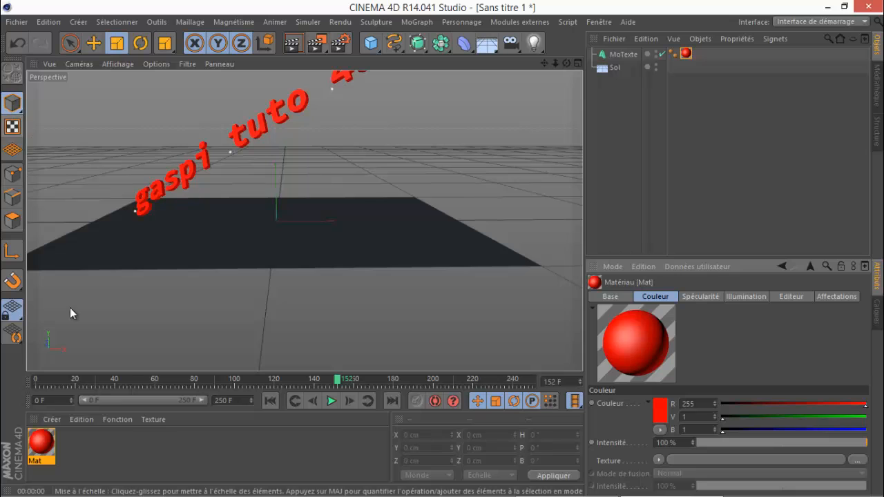
{"action": "left_click", "coordinate": [266, 206]}
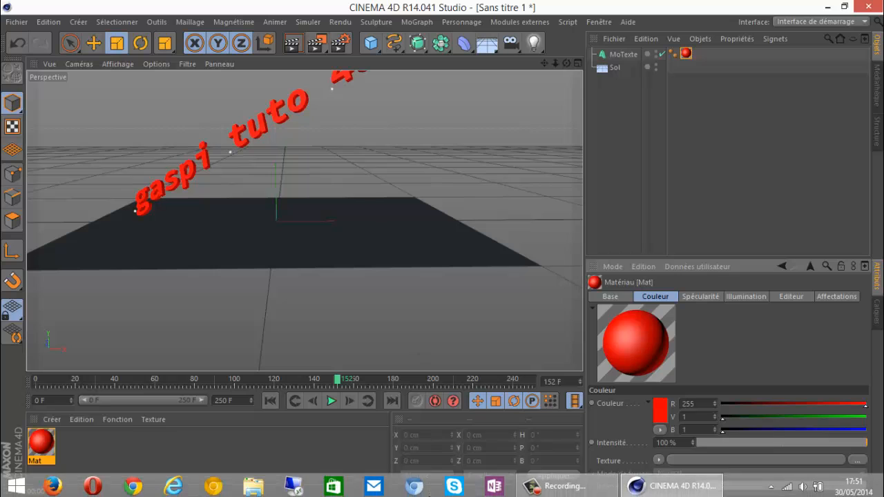
{"action": "right_click", "coordinate": [566, 486]}
{"action": "left_click", "coordinate": [566, 487]}
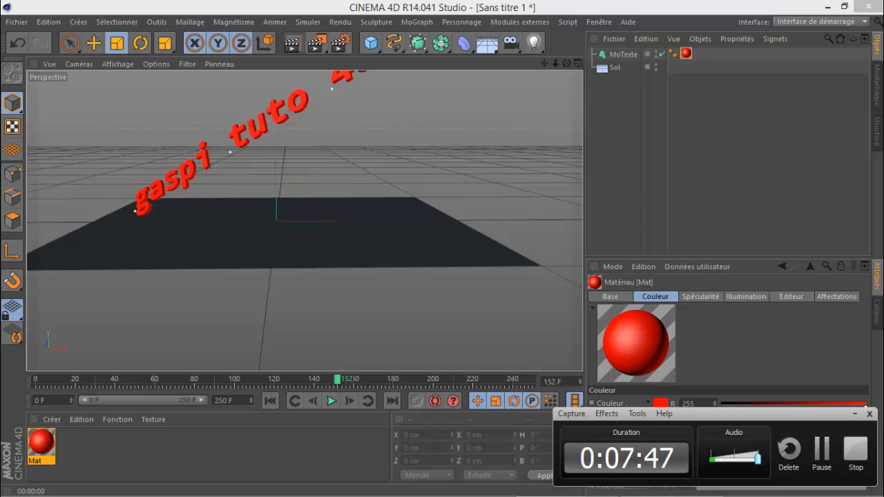
{"action": "left_click", "coordinate": [856, 455]}
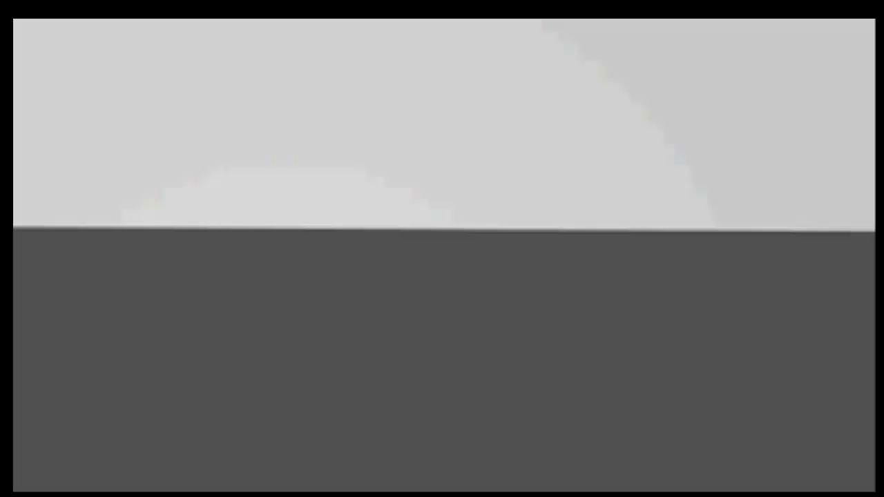